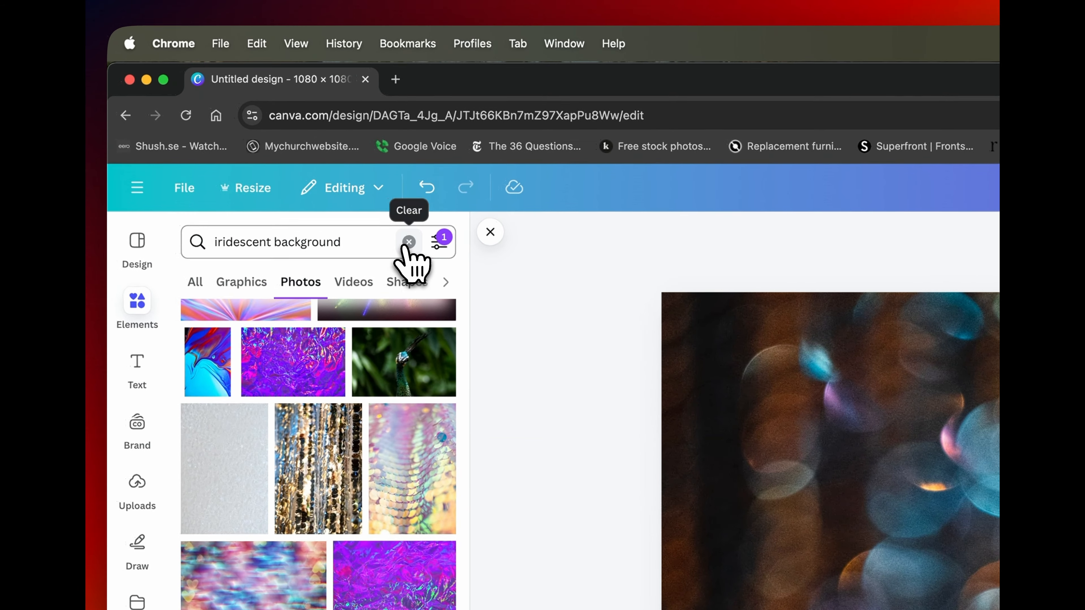
- Remove the background from the suited man's photo, then enlarge the cutout and move it down the page
left_click(407, 243)
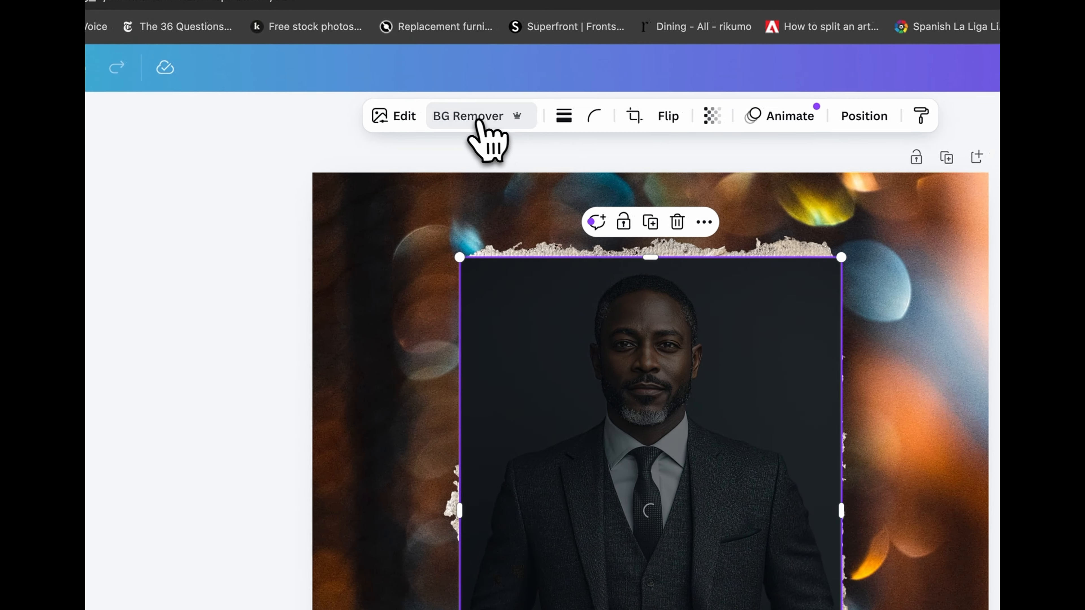
left_click(519, 113)
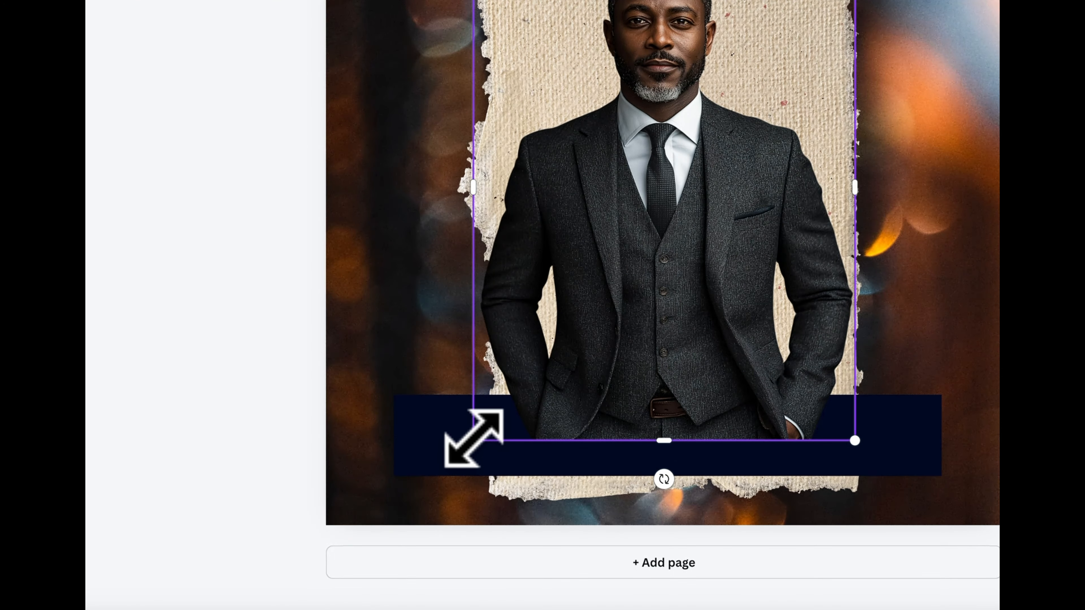
left_click_drag(473, 439, 373, 497)
left_click_drag(684, 164, 680, 292)
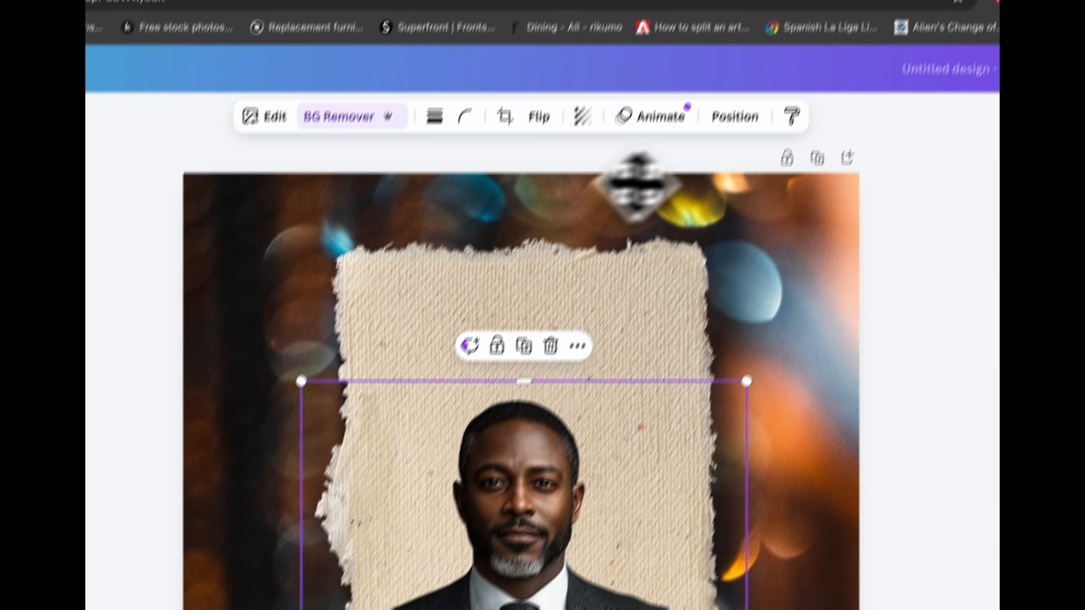
- Reorder the layers so the man's cutout sits behind the navy bar
left_click(733, 116)
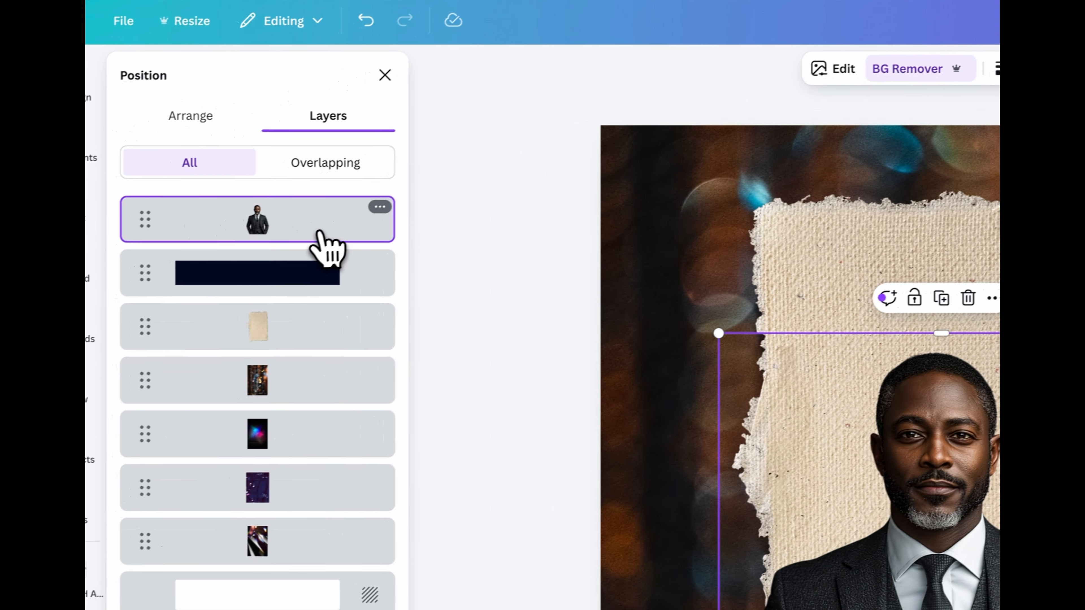
left_click_drag(191, 278, 200, 317)
left_click_drag(348, 282, 332, 298)
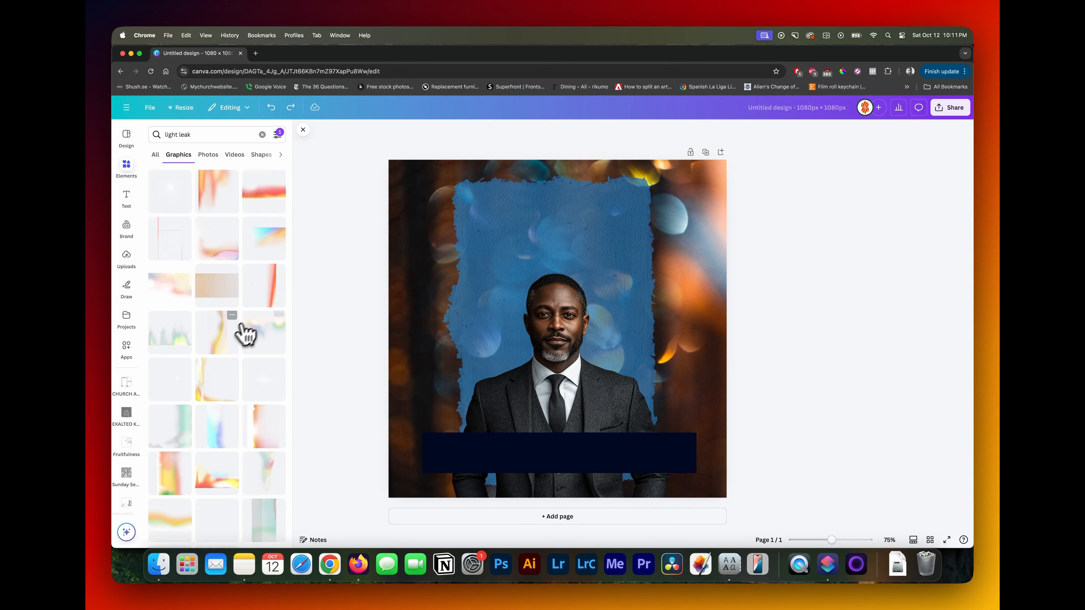
- Add the light leak graphic with a glow along its left and bottom edges and stretch it over the whole page
left_click(216, 379)
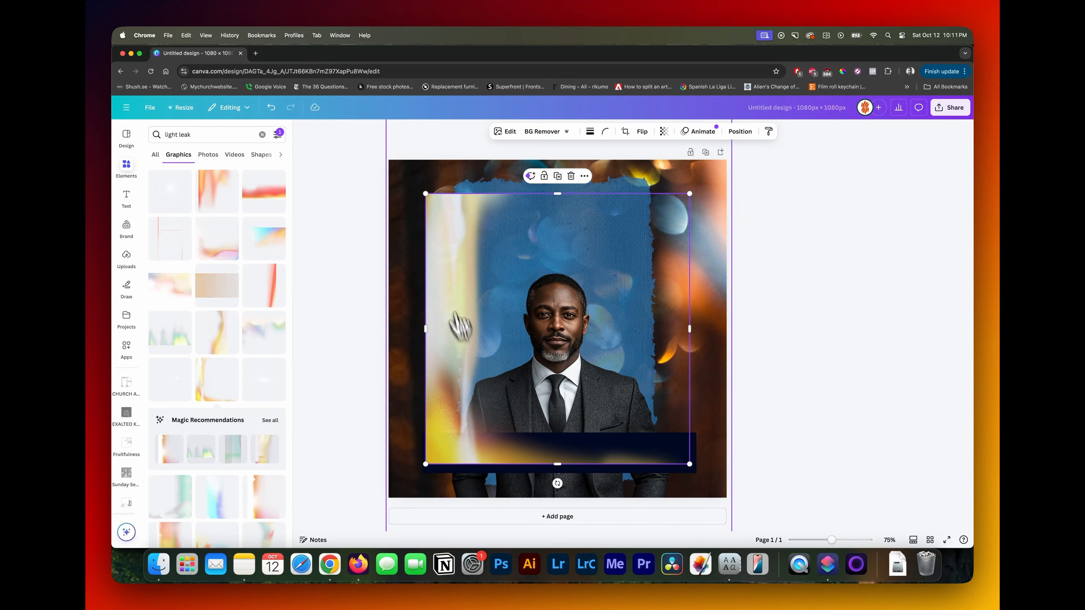
left_click_drag(424, 194, 378, 166)
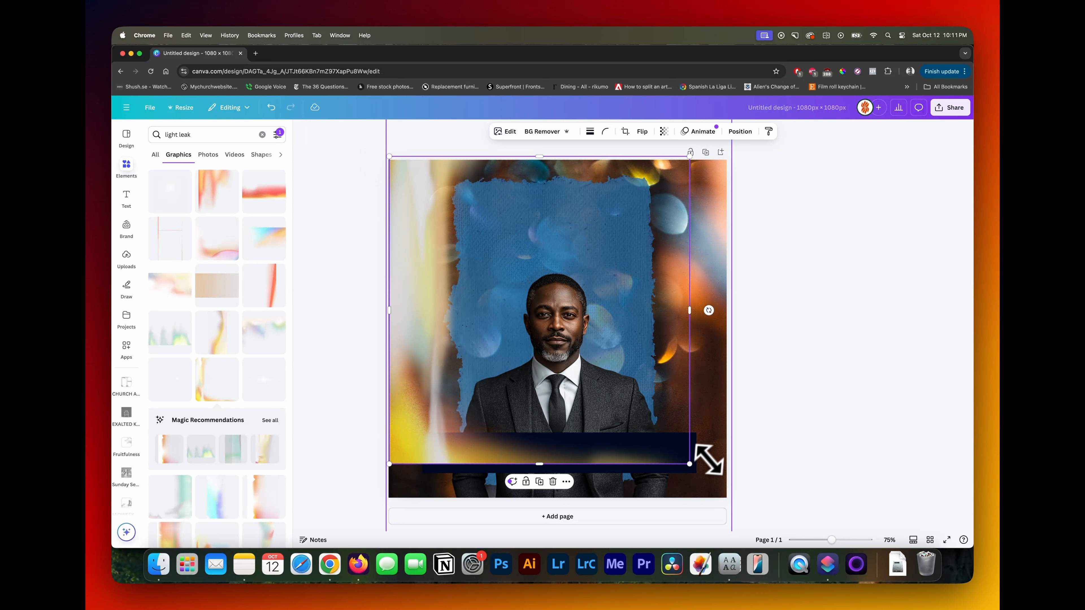
left_click_drag(691, 463, 735, 491)
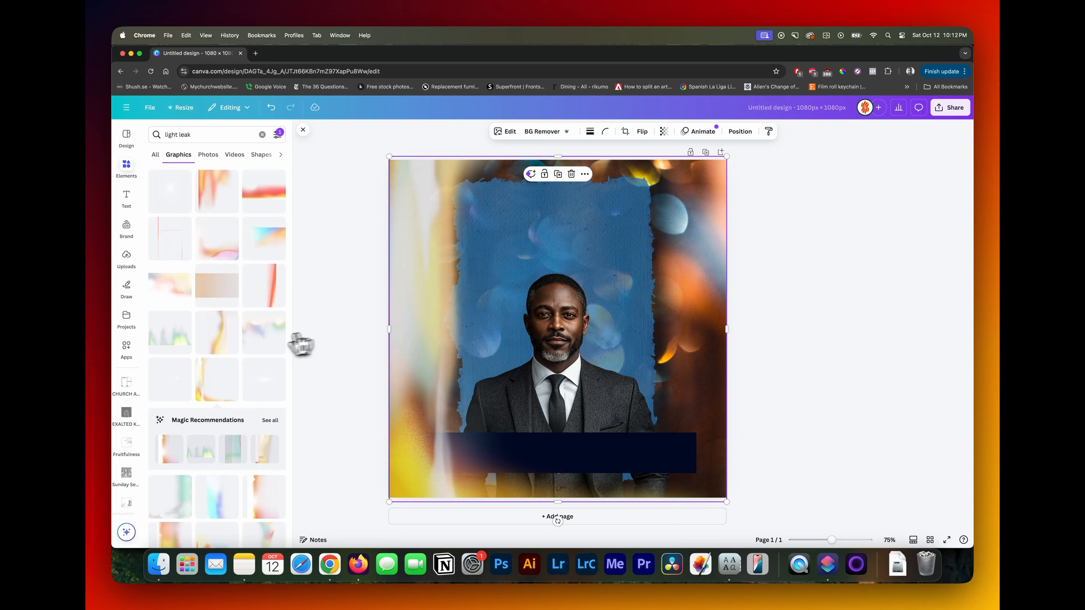
- Add the vertical yellow light leak graphic, enlarge it beyond the page height and place it along the page's right edge
left_click(221, 344)
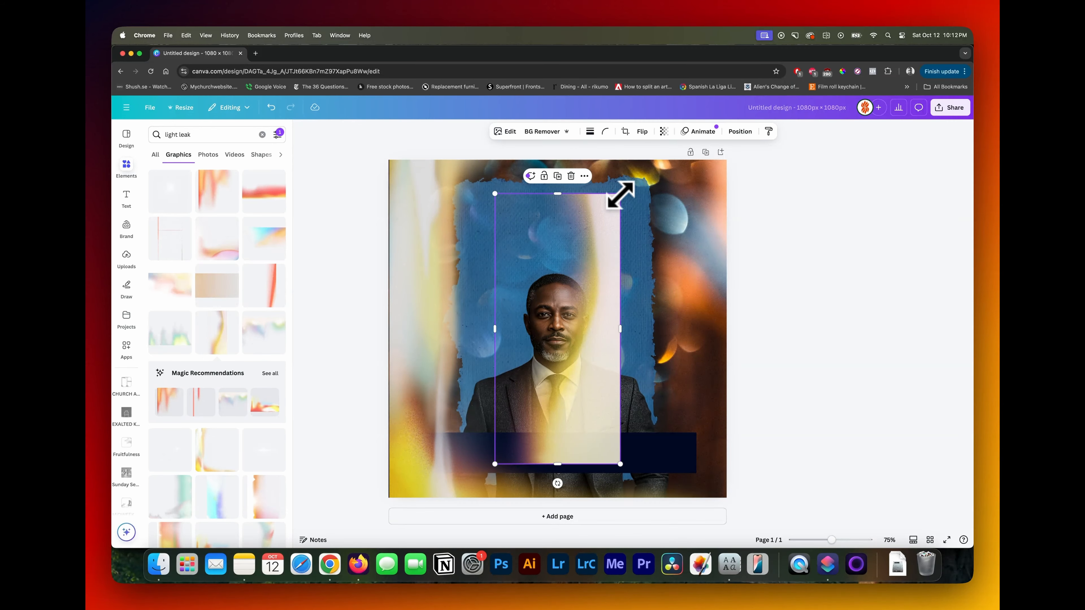
left_click_drag(620, 195, 637, 161)
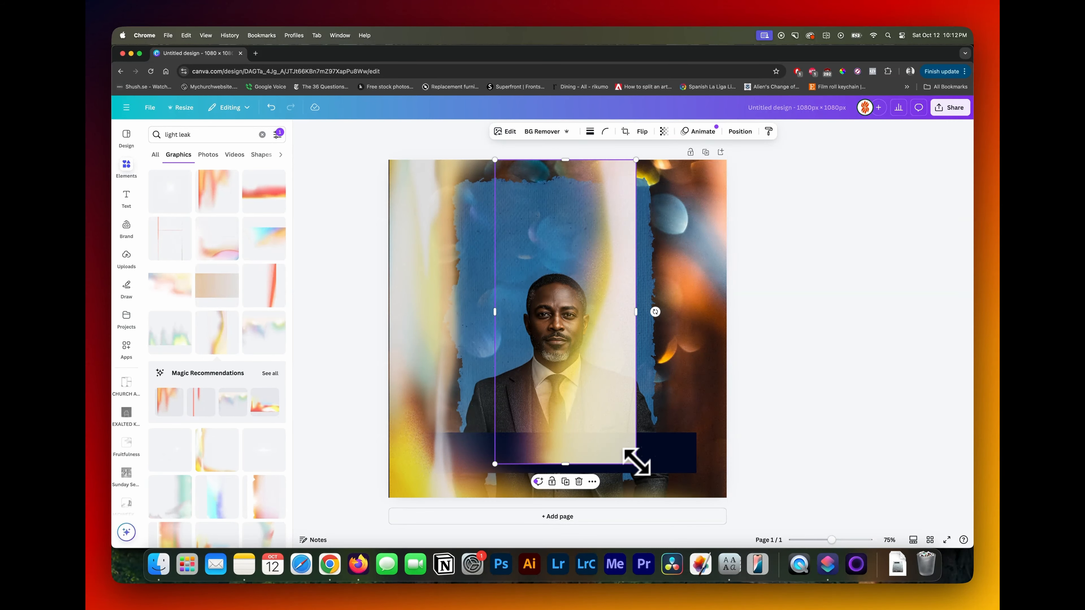
left_click_drag(636, 464, 655, 488)
left_click_drag(640, 378, 708, 316)
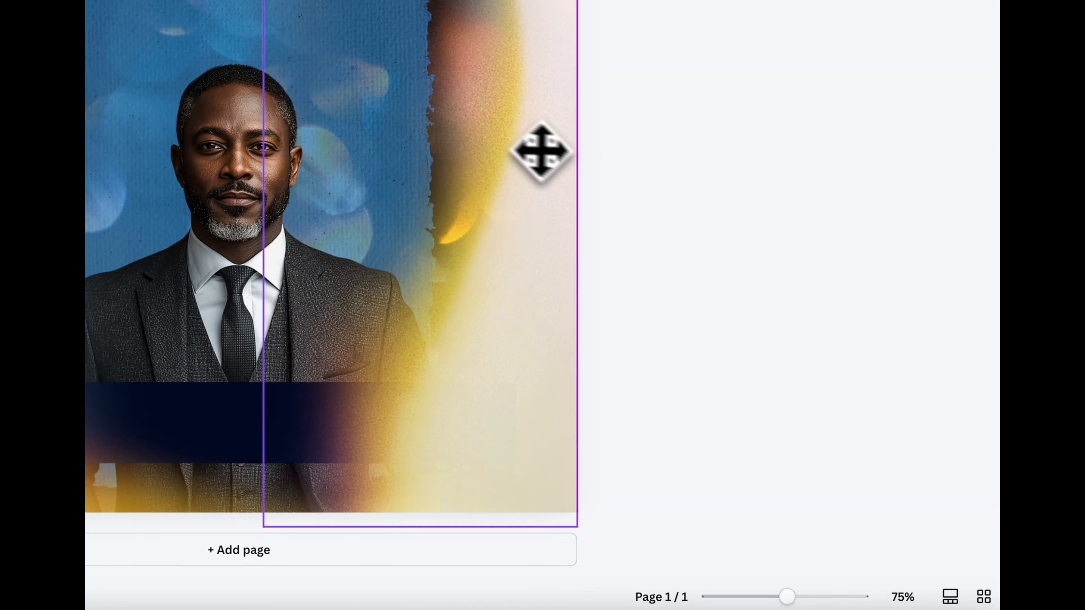
- Clear the small PROPHETIC SERVICE text, then duplicate the MIRACLE headline below itself and change the copy to PROPHETIC
key("super+shift+v")
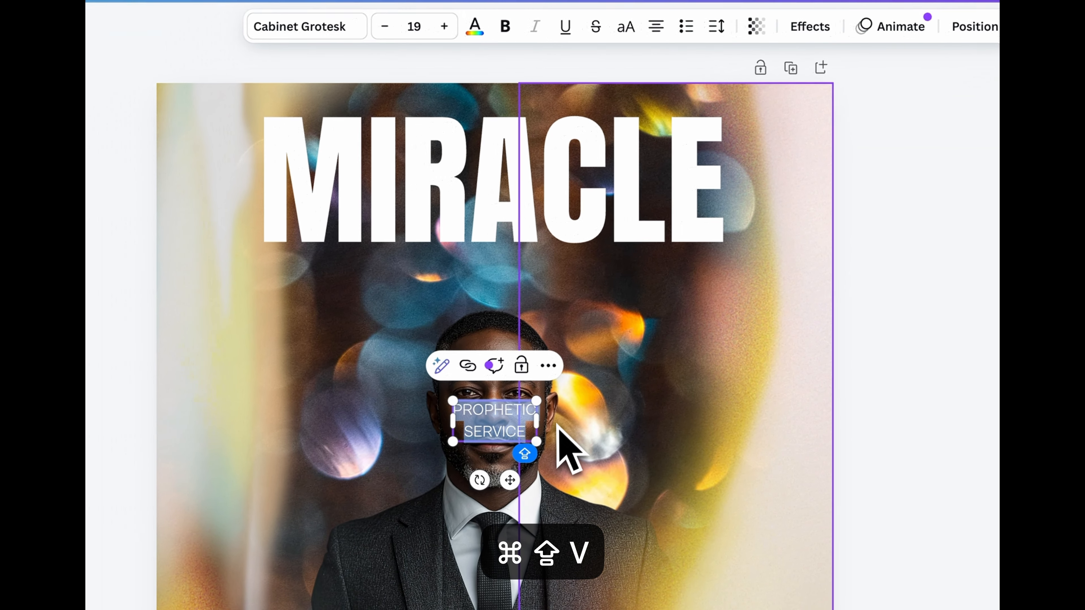
key("shift+BackSpace")
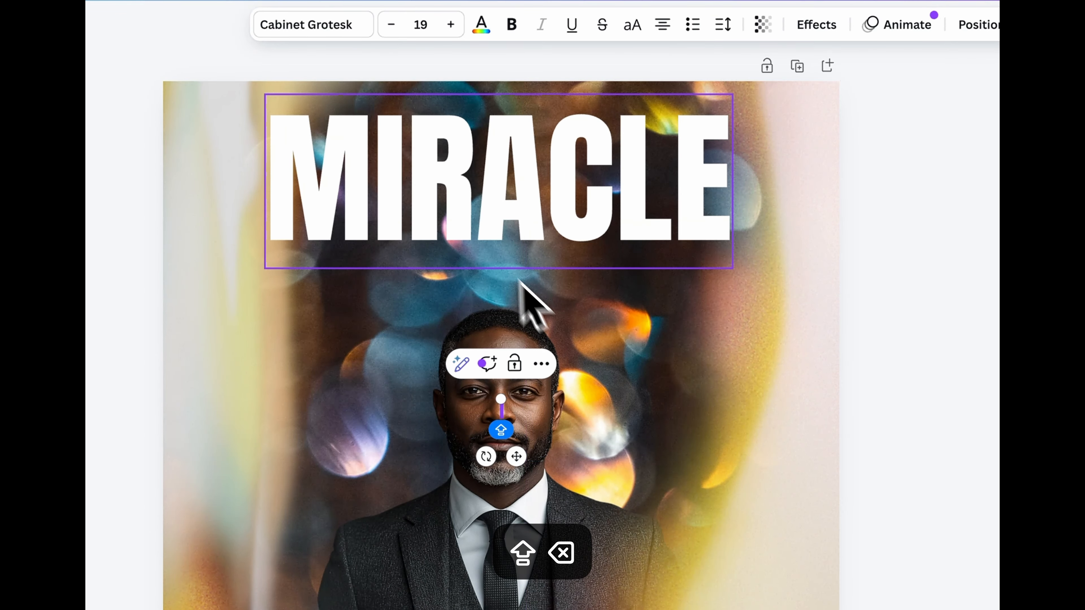
left_click(462, 223)
left_click(513, 304)
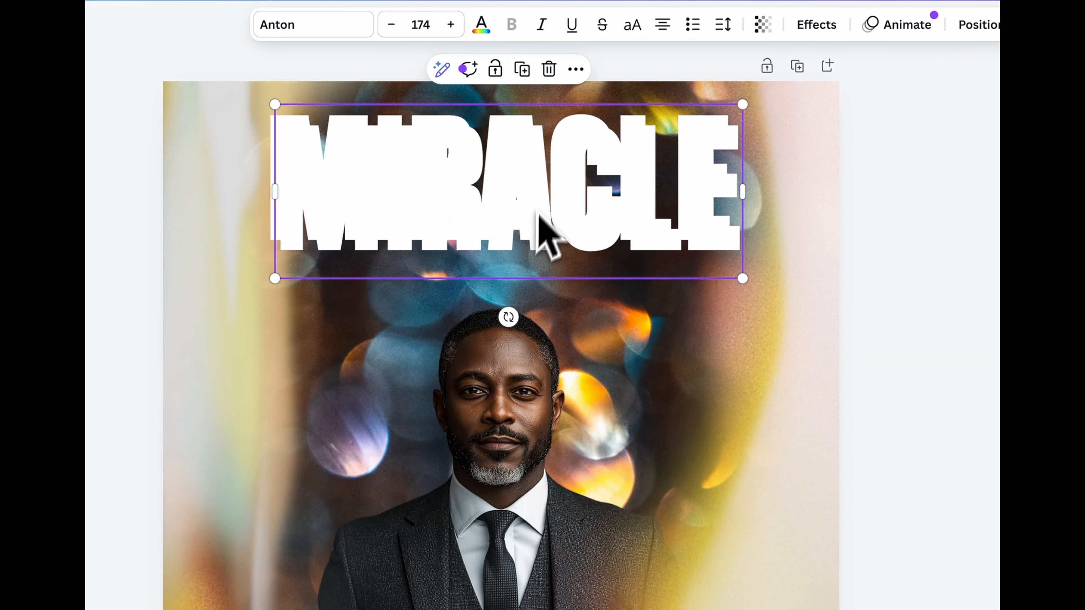
left_click_drag(539, 217, 532, 315)
double_click(531, 315)
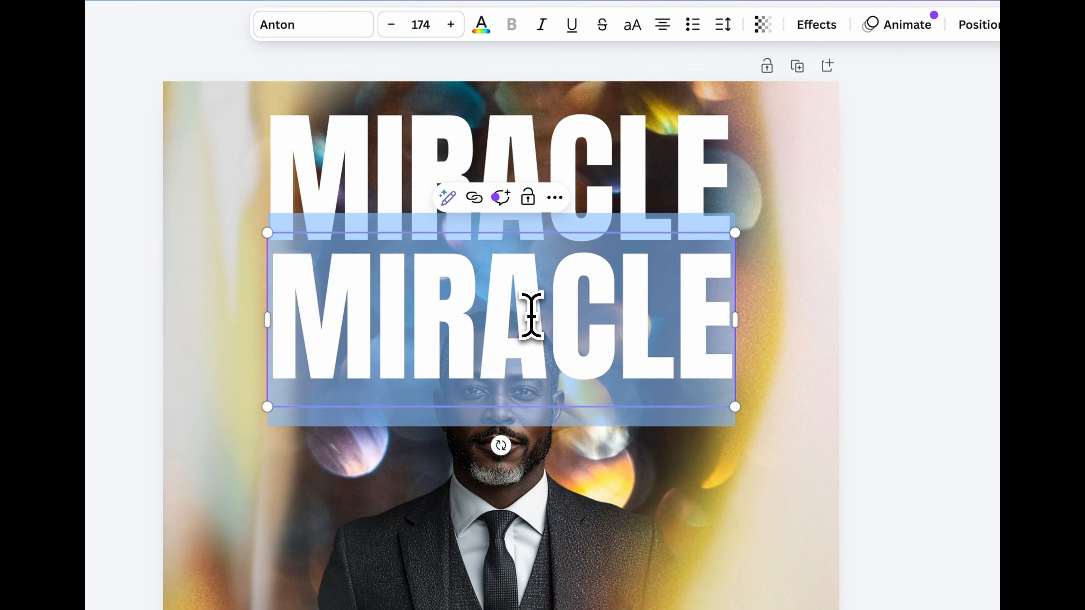
type("PROPHET")
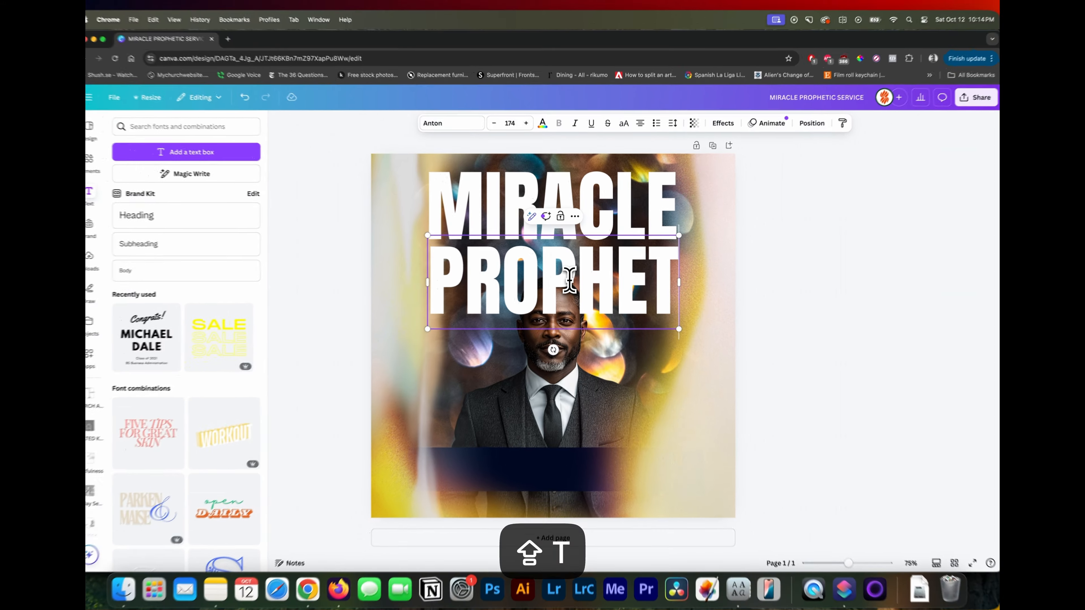
type("IC")
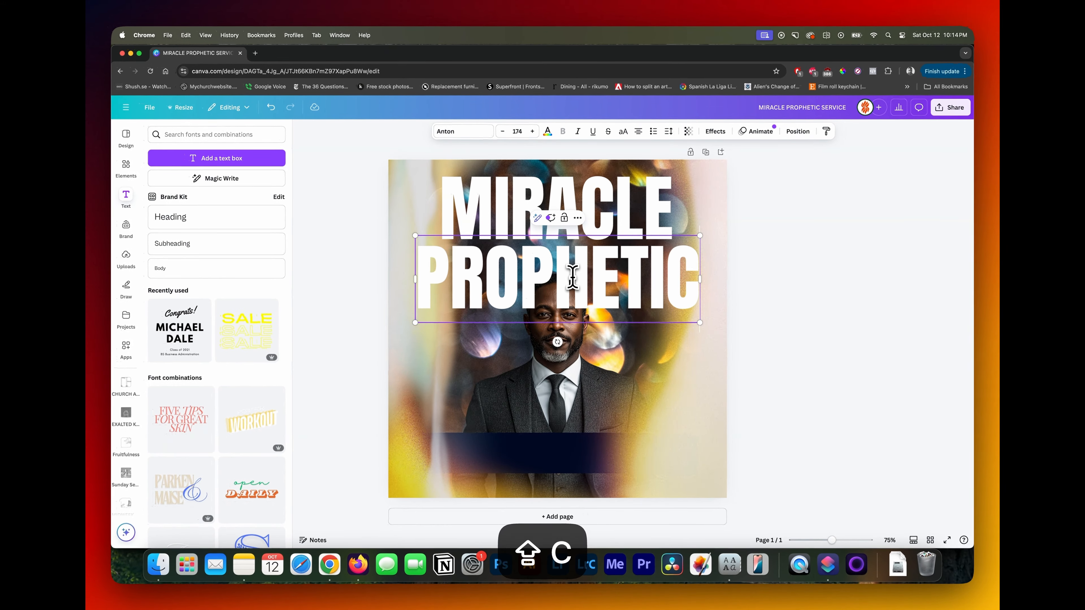
key("Escape")
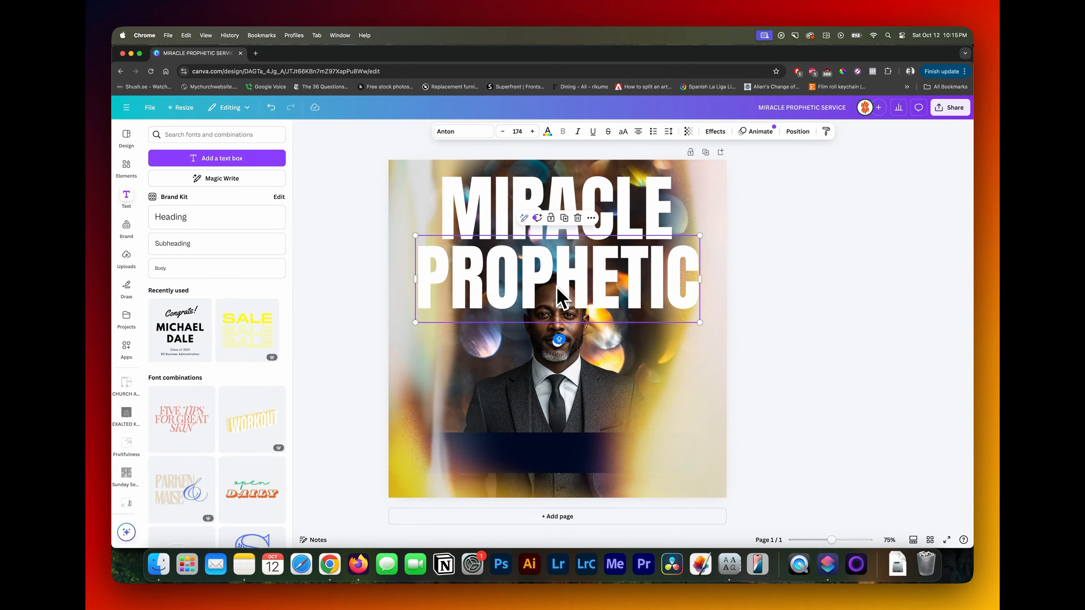
- Duplicate the PROPHETIC line below itself and change the copy's text to SERVICE
left_click_drag(556, 287, 548, 320)
double_click(548, 320)
type("SERVICE")
key("Escape")
- Select the MIRACLE, PROPHETIC and SERVICE lines together and move their layers behind the man's cutout
left_click(630, 265, "shift")
left_click(630, 226, "shift")
left_click(596, 410)
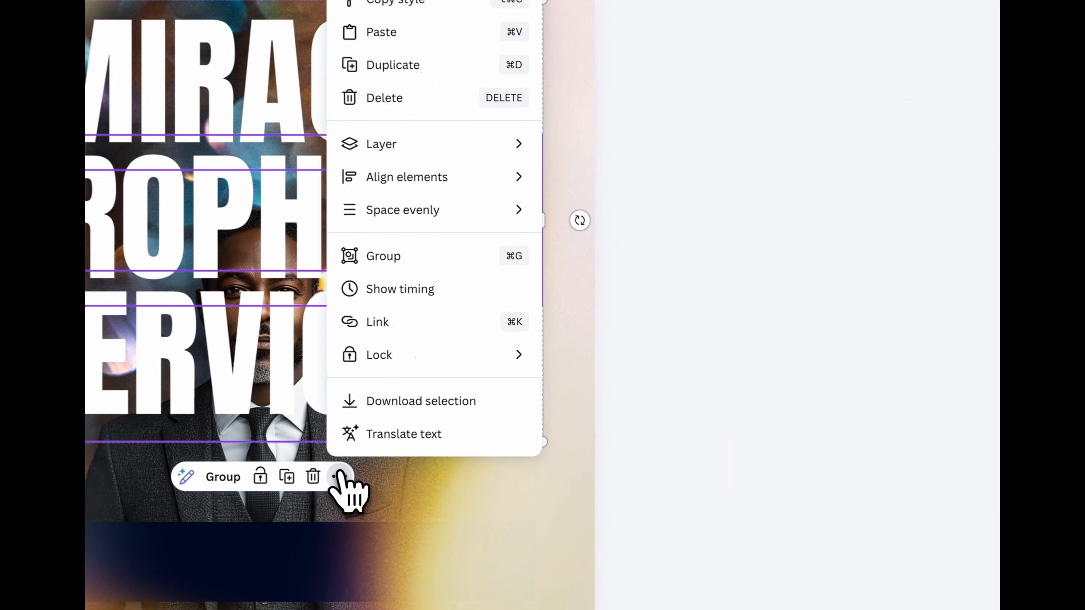
left_click(588, 212)
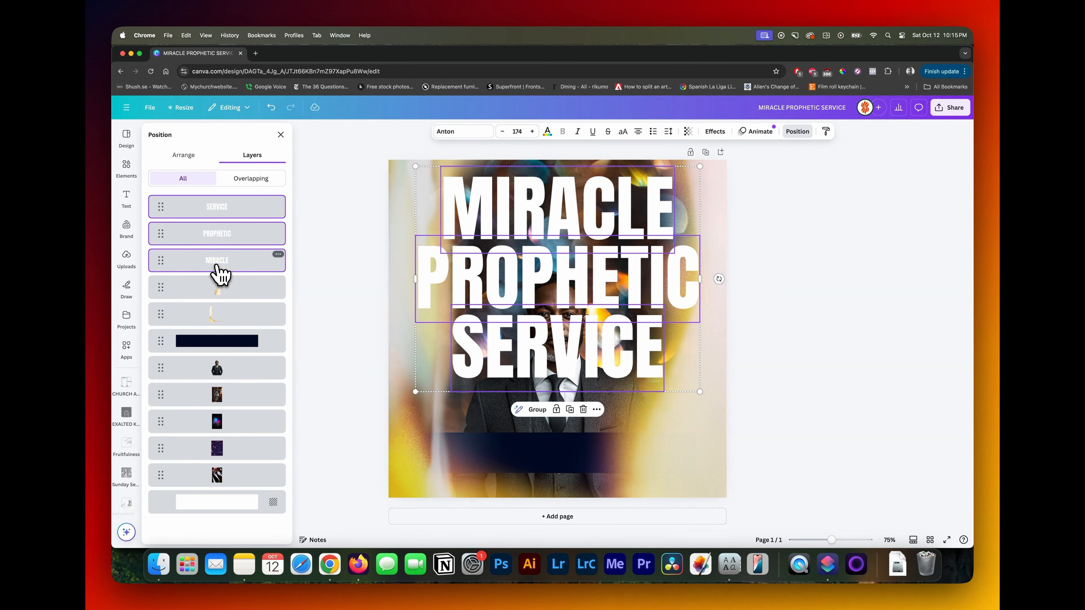
left_click_drag(220, 274, 222, 322)
left_click_drag(222, 375, 222, 375)
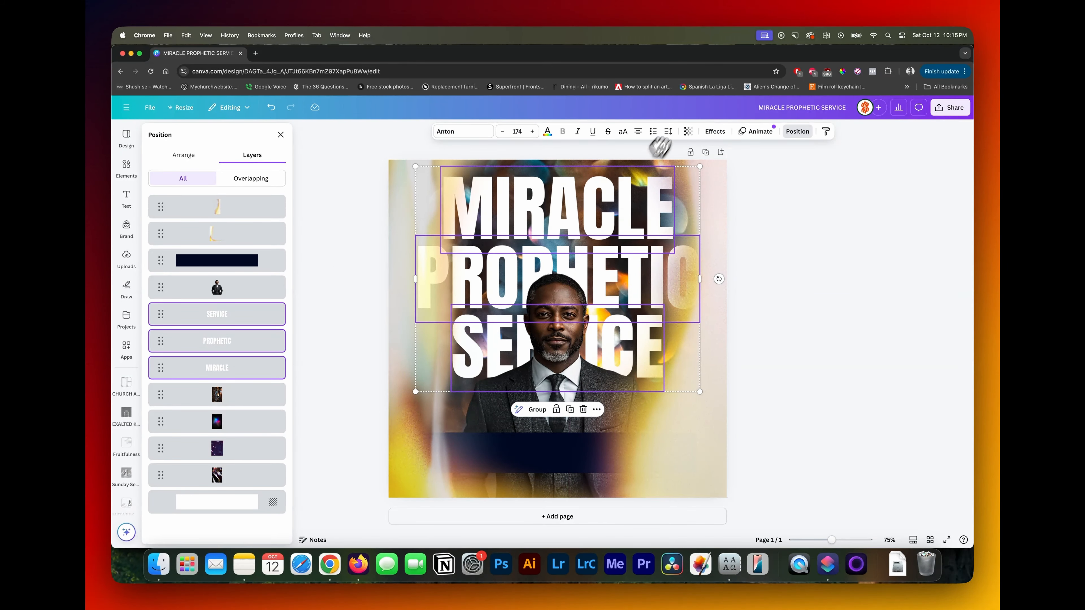
- Apply the Curve shape effect to the three headline lines with a curve value of 13
left_click(715, 132)
left_click(217, 434)
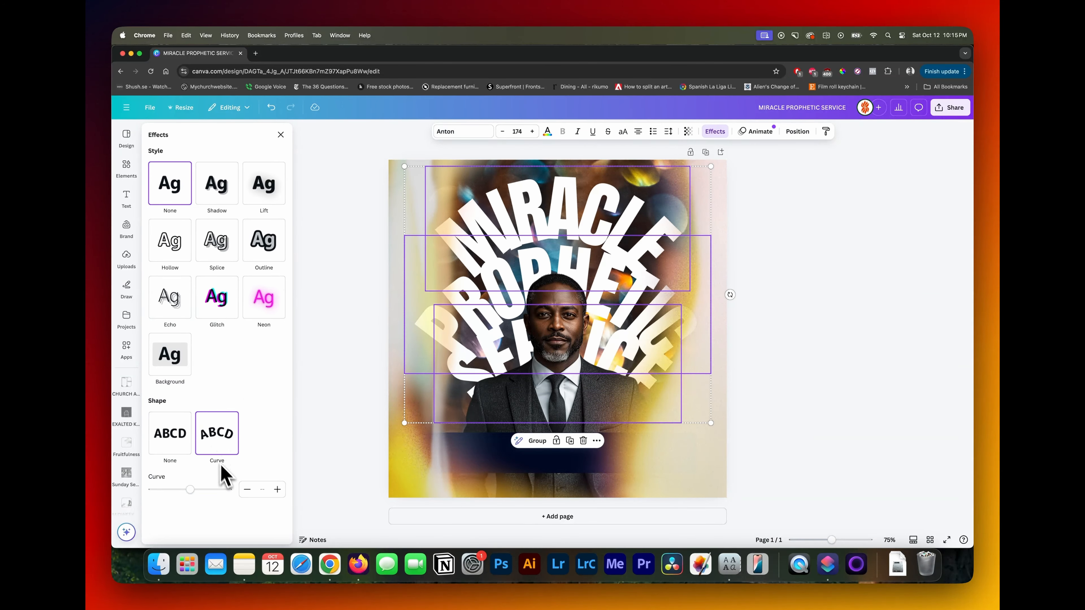
left_click_drag(196, 491, 196, 490)
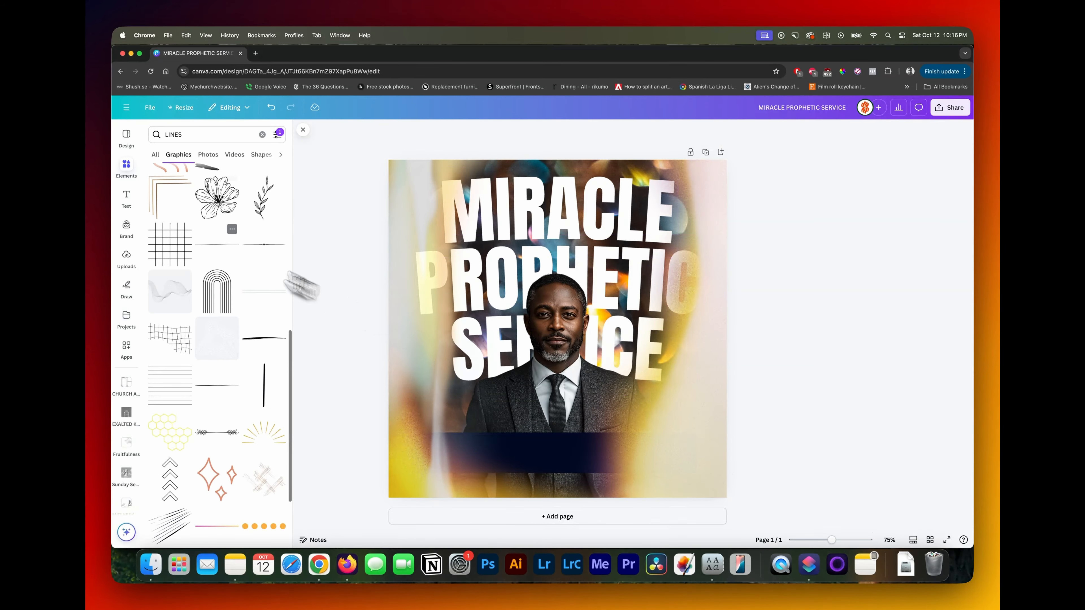
- Add the black diagonal streak-lines graphic, rotate it to run nearly vertically and enlarge it over the right half of the page
scroll(295, 282, "down", 3)
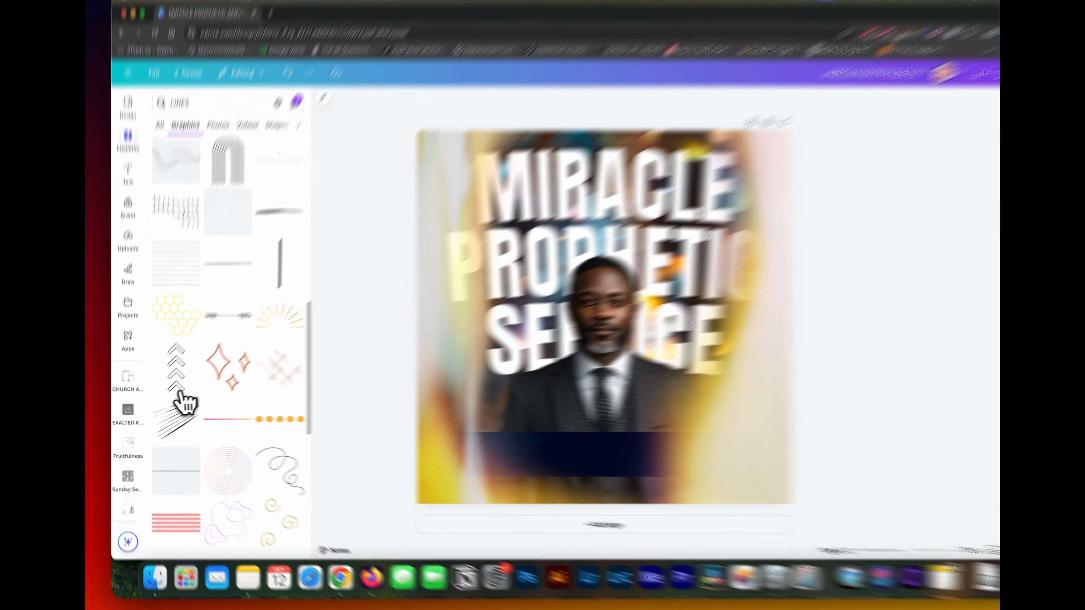
left_click(167, 421)
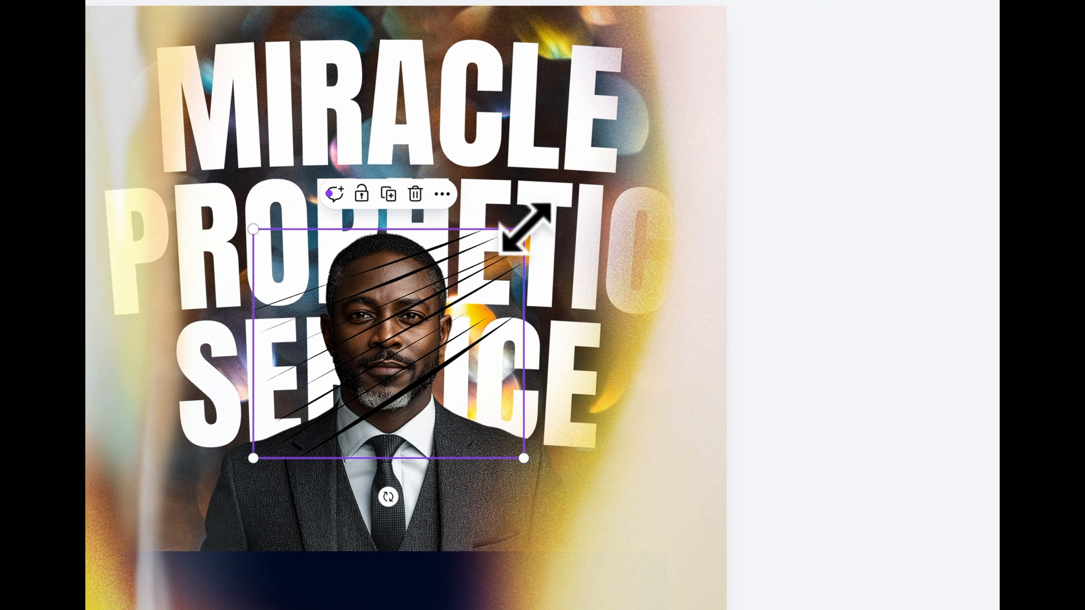
left_click_drag(524, 229, 618, 145)
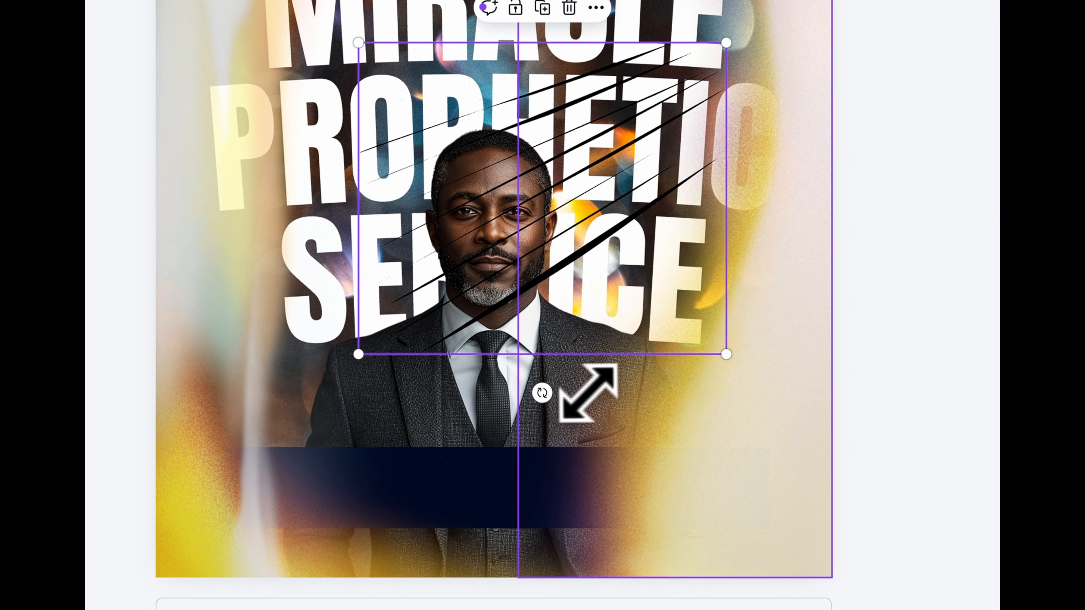
left_click_drag(542, 391, 344, 114)
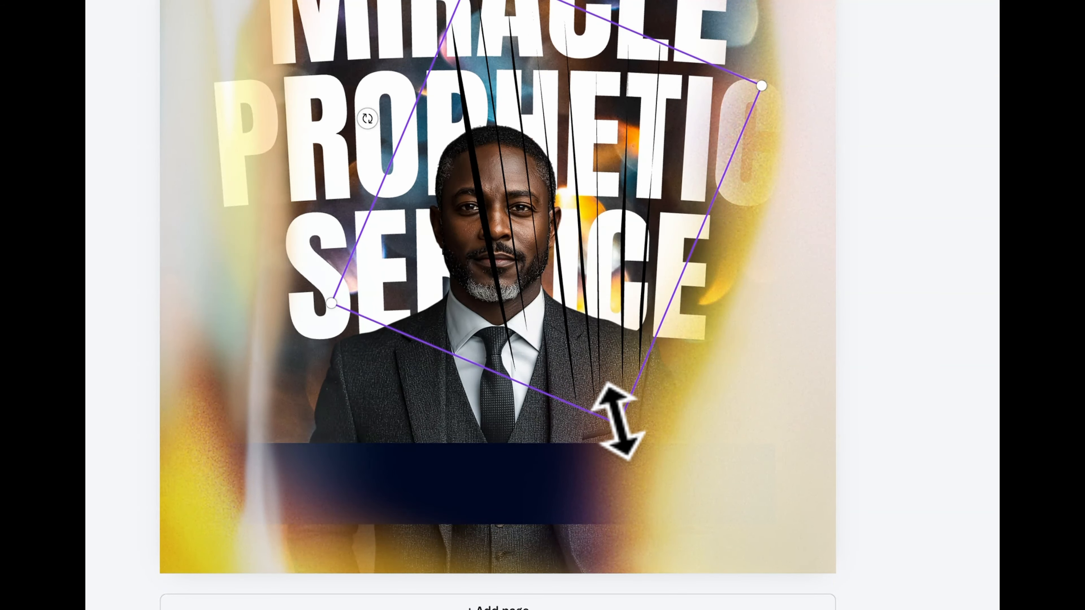
left_click_drag(618, 421, 660, 498)
left_click_drag(551, 289, 493, 102)
left_click_drag(534, 455, 670, 463)
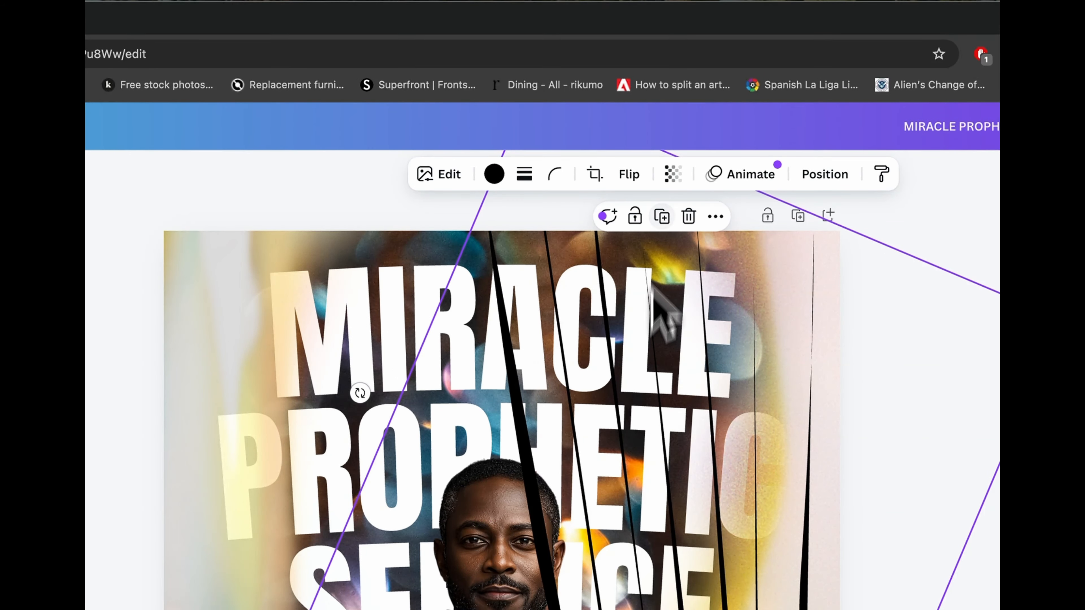
- Duplicate the streak-lines graphic onto the left half at a different angle and enlarge both copies slightly
left_click(663, 218)
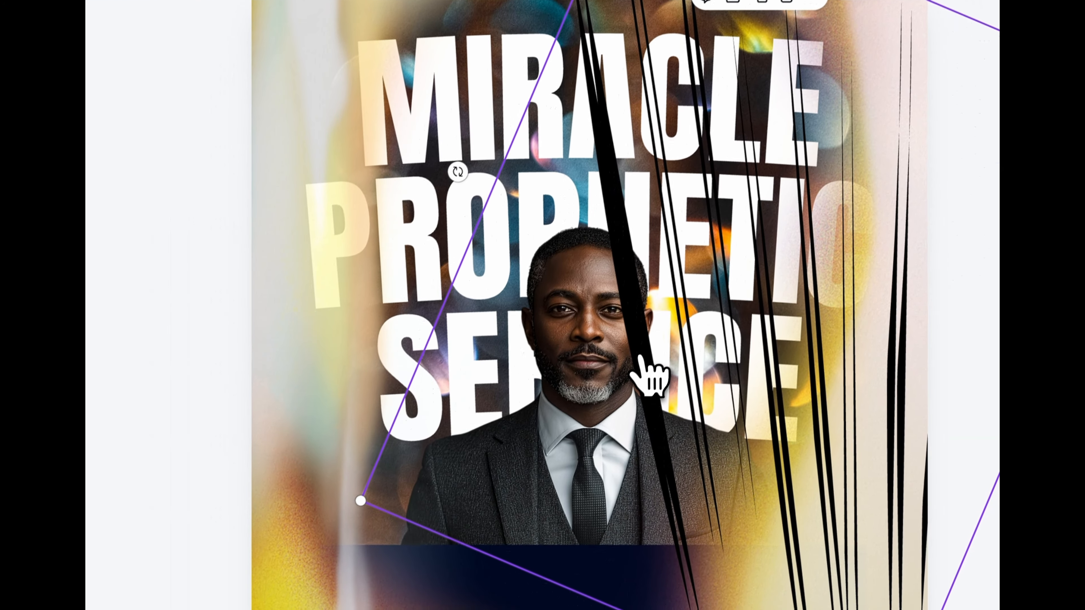
left_click_drag(558, 593, 196, 599)
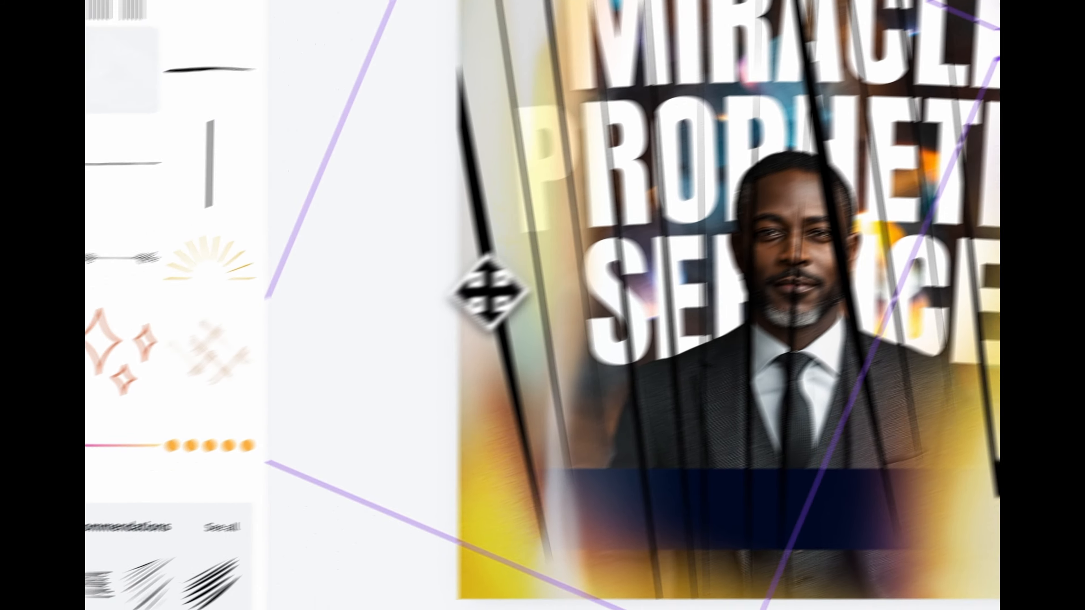
left_click_drag(489, 293, 408, 292)
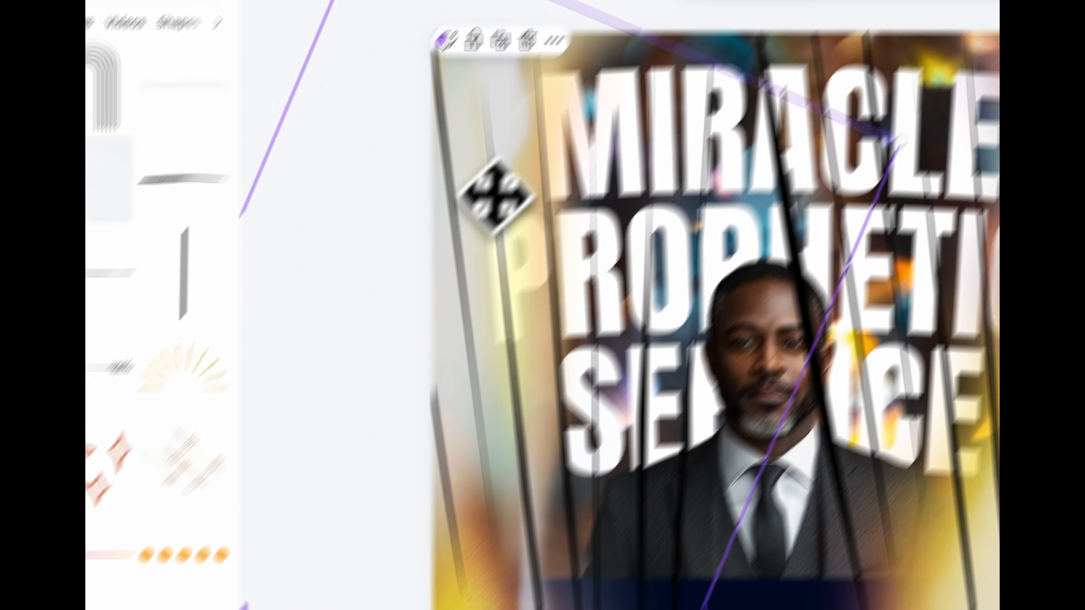
left_click_drag(466, 417, 372, 314)
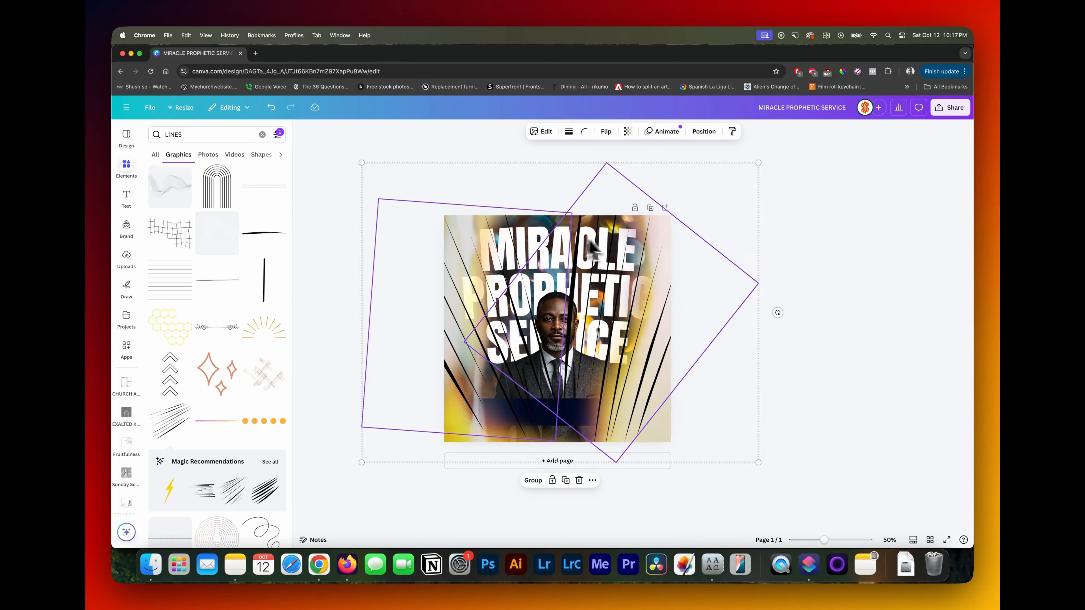
left_click_drag(759, 163, 767, 156)
left_click_drag(668, 297, 654, 301)
- Move both streak-lines layers directly beneath the man's cutout and open their transparency setting
left_click(704, 131)
left_click_drag(244, 238, 241, 314)
left_click_drag(236, 345, 235, 287)
left_click(237, 314)
left_click(237, 341, "shift")
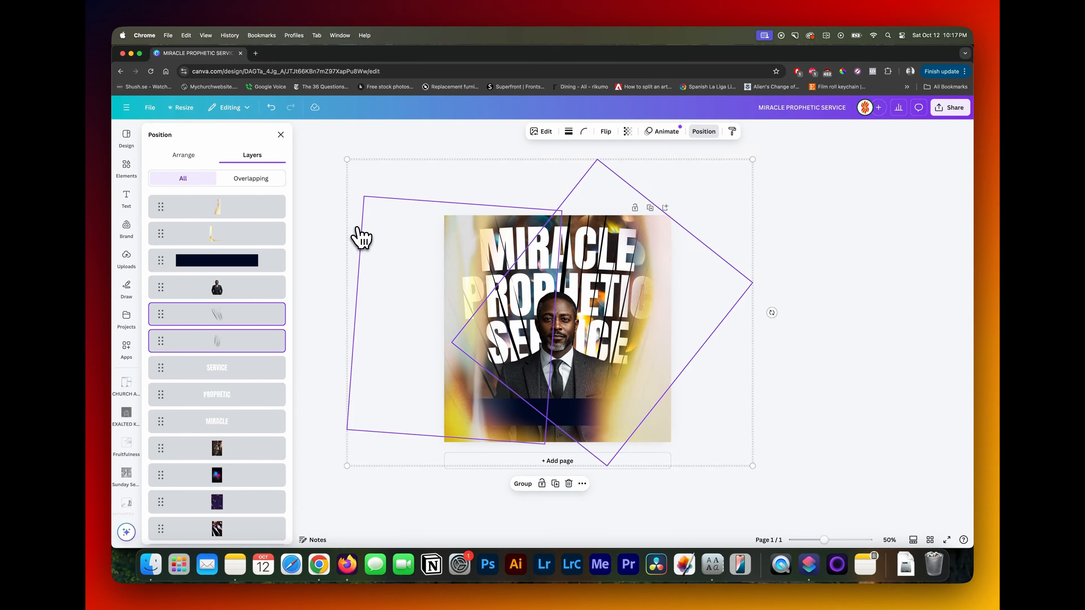
left_click(627, 131)
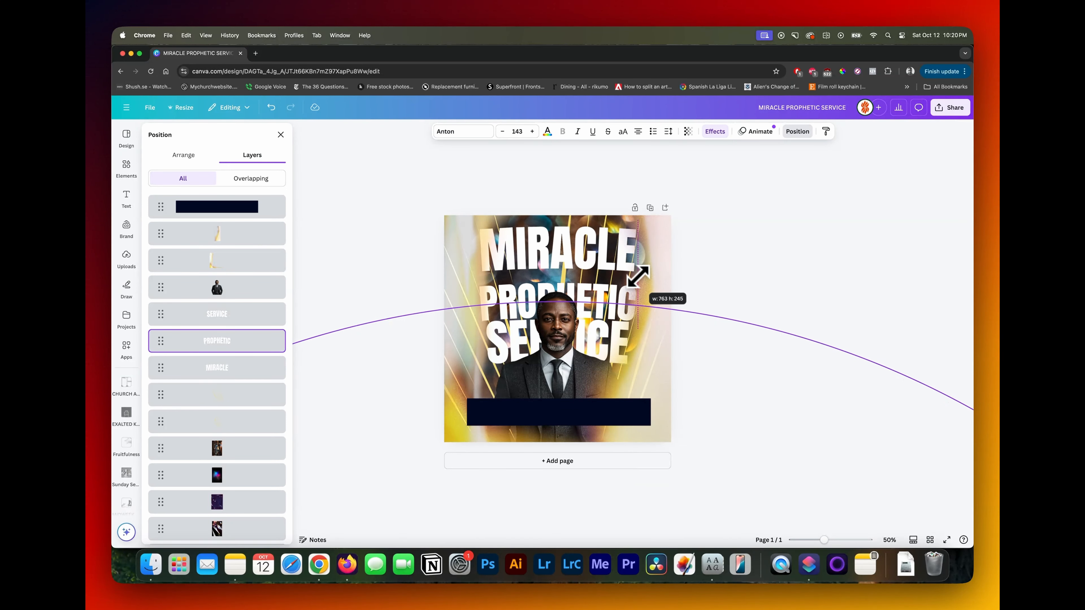
- Move the resized PROPHETIC line up under MIRACLE and raise the MIRACLE layer to just below the man's cutout
left_click_drag(601, 294, 599, 283)
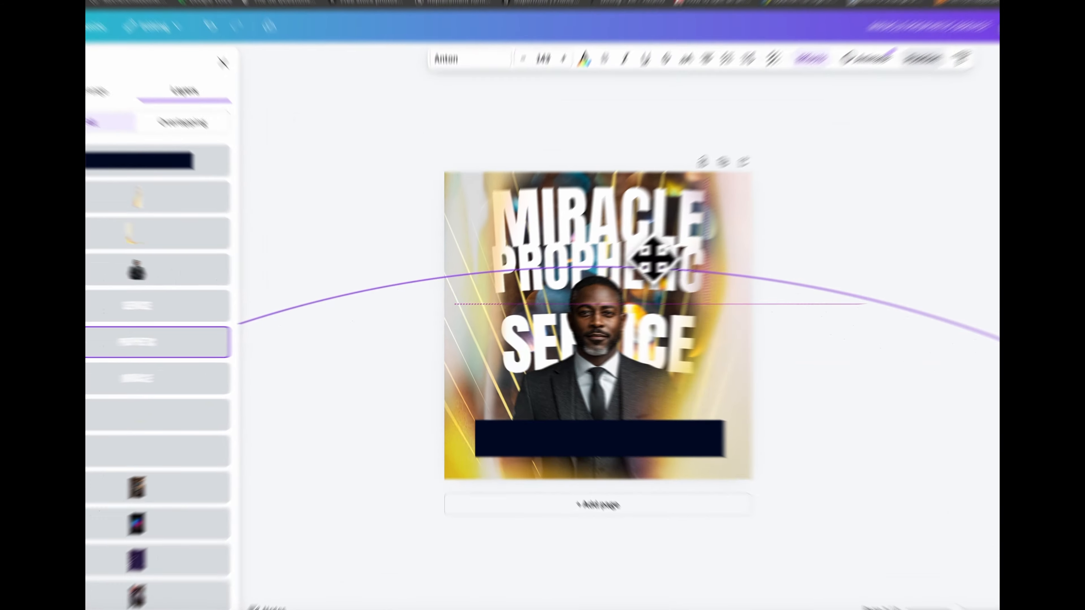
left_click_drag(754, 229, 753, 227)
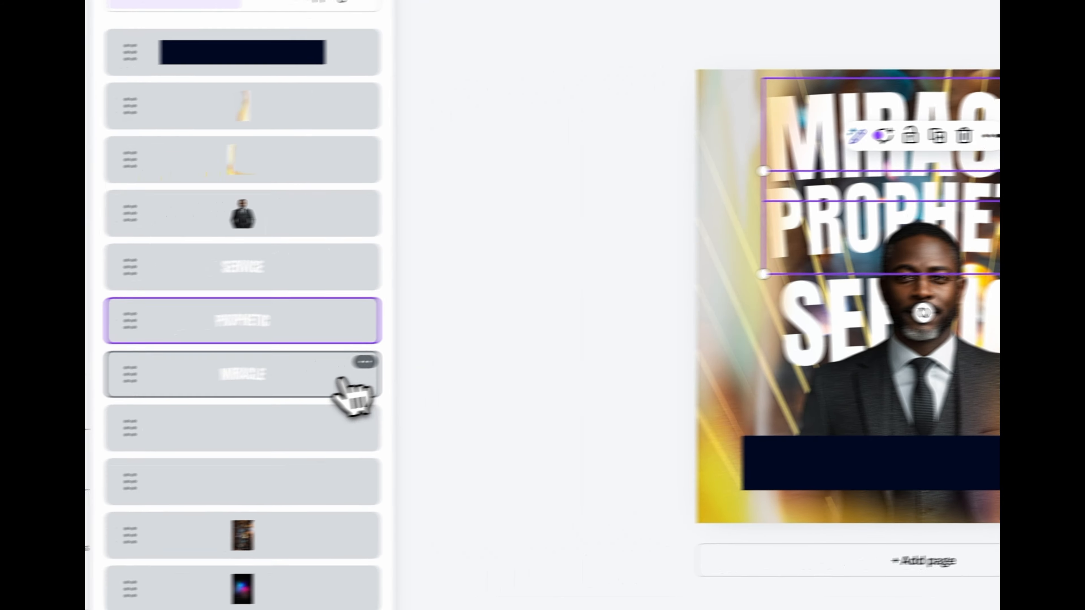
left_click_drag(342, 379, 346, 235)
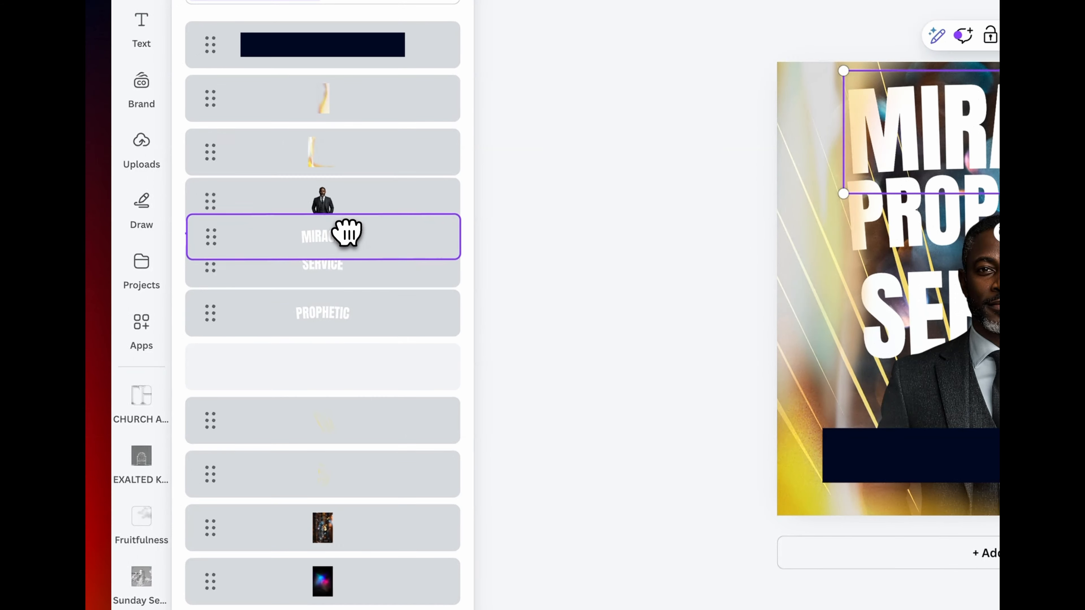
left_click_drag(347, 234, 347, 237)
- Move SERVICE up and enlarge it to match the headline width, then lower the man's cutout
left_click_drag(454, 336, 453, 320)
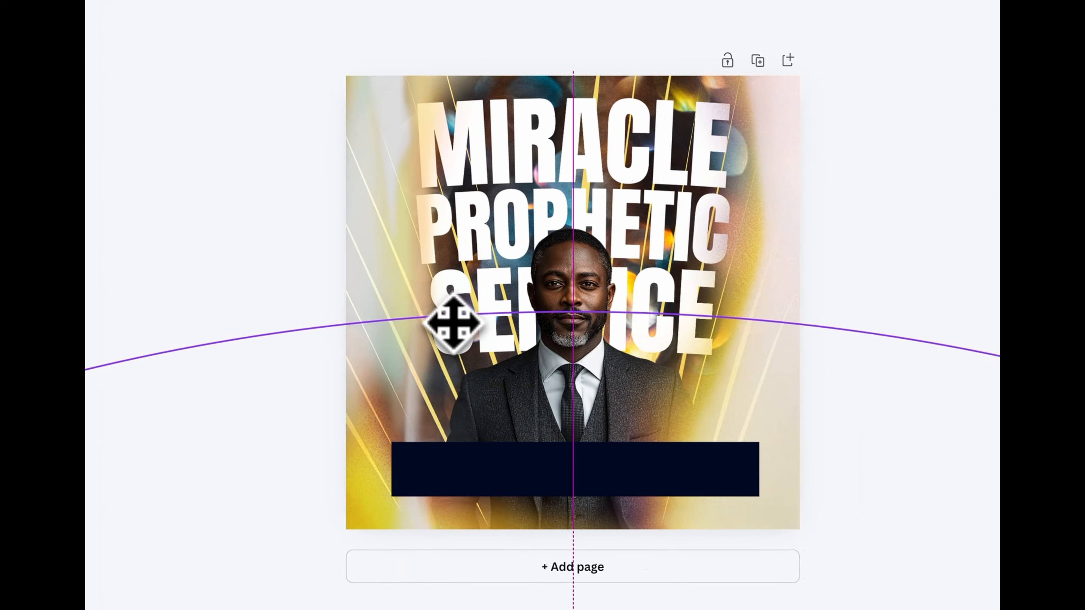
left_click_drag(423, 375, 410, 381)
left_click_drag(716, 380, 729, 386)
left_click_drag(568, 358, 570, 396)
- Select the three headline words together and nudge them down slightly
left_click(299, 295)
left_click(306, 337, "shift")
left_click(306, 390, "shift")
left_click_drag(513, 125, 513, 137)
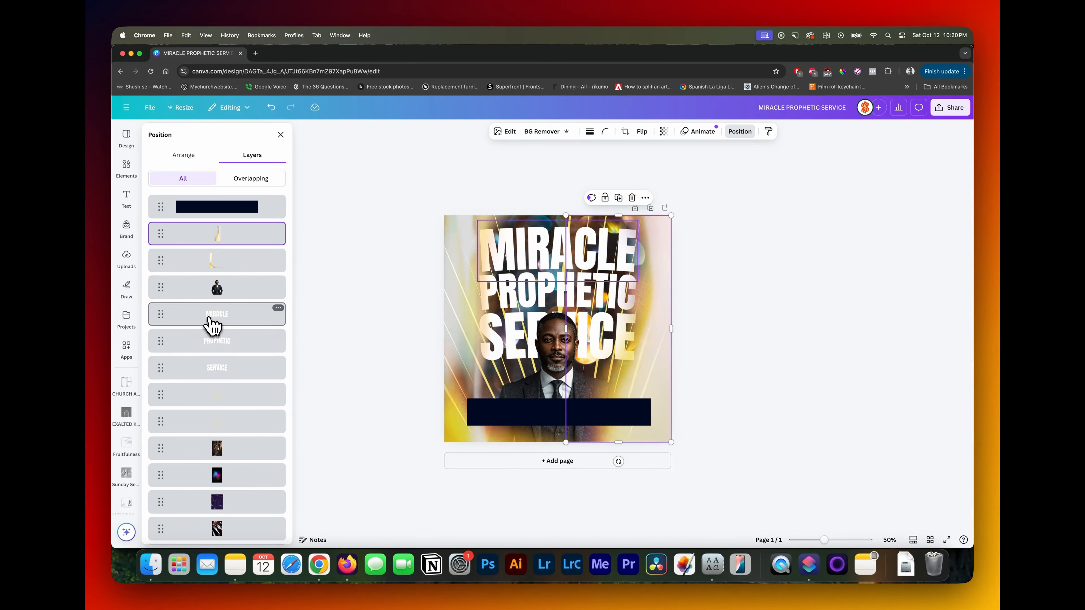
- Add the date SUN. 15TH SEPTEMBER on the navy bar in Bebas Neue Bold, left-aligned with 0.87 line spacing, and enlarge it slightly
left_click(216, 316)
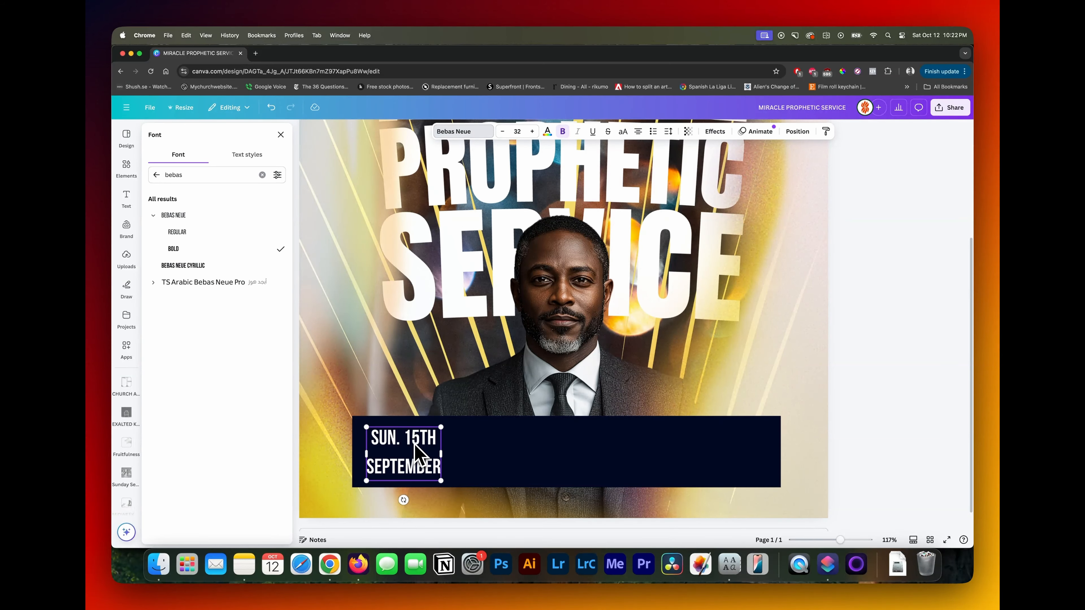
key("super+a")
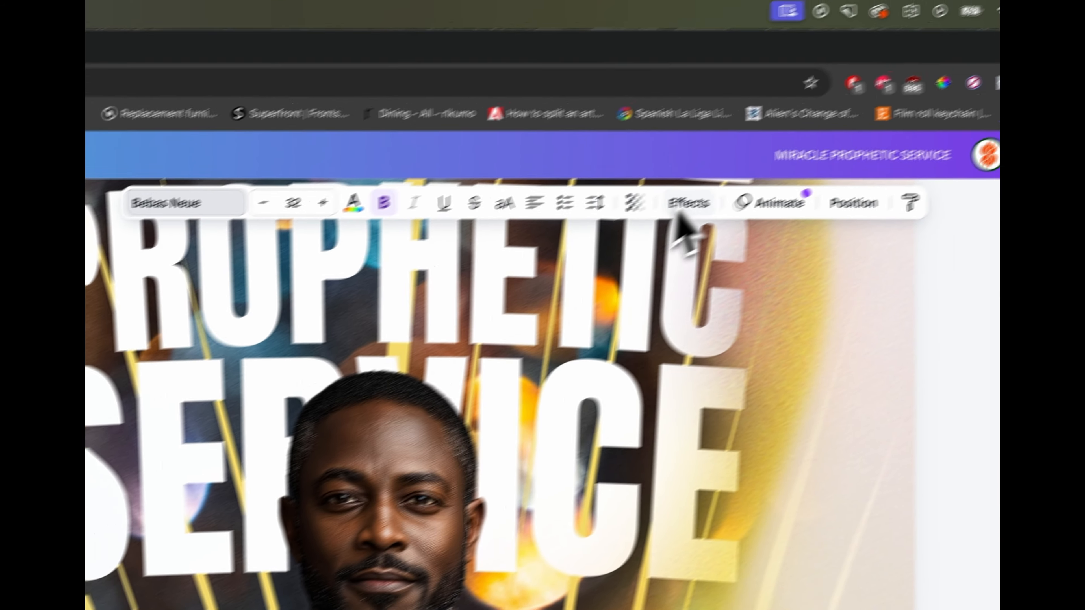
left_click(762, 129)
left_click(503, 361)
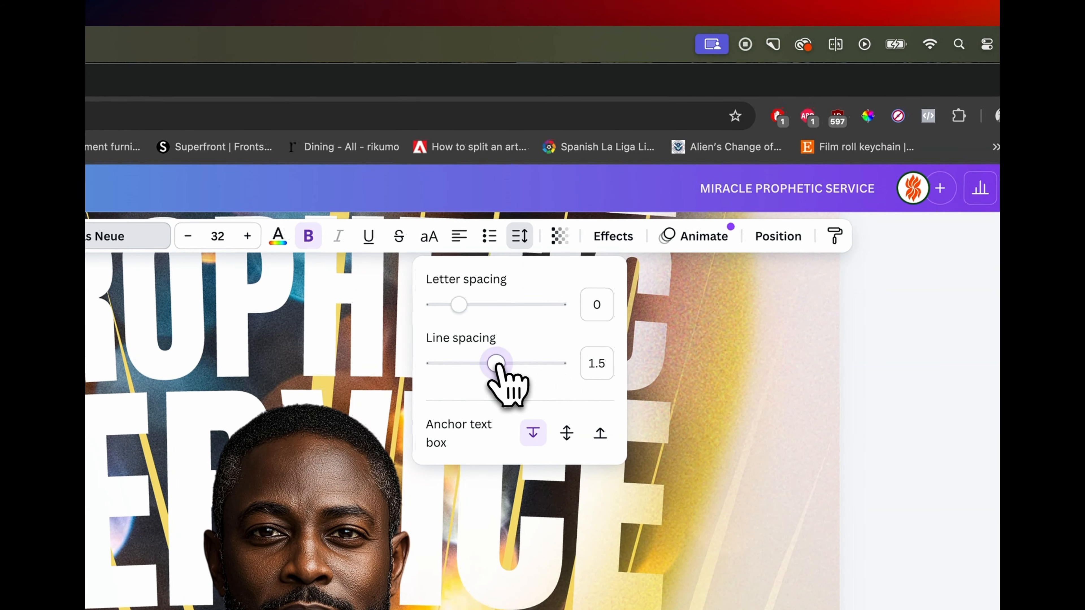
left_click_drag(469, 360, 458, 357)
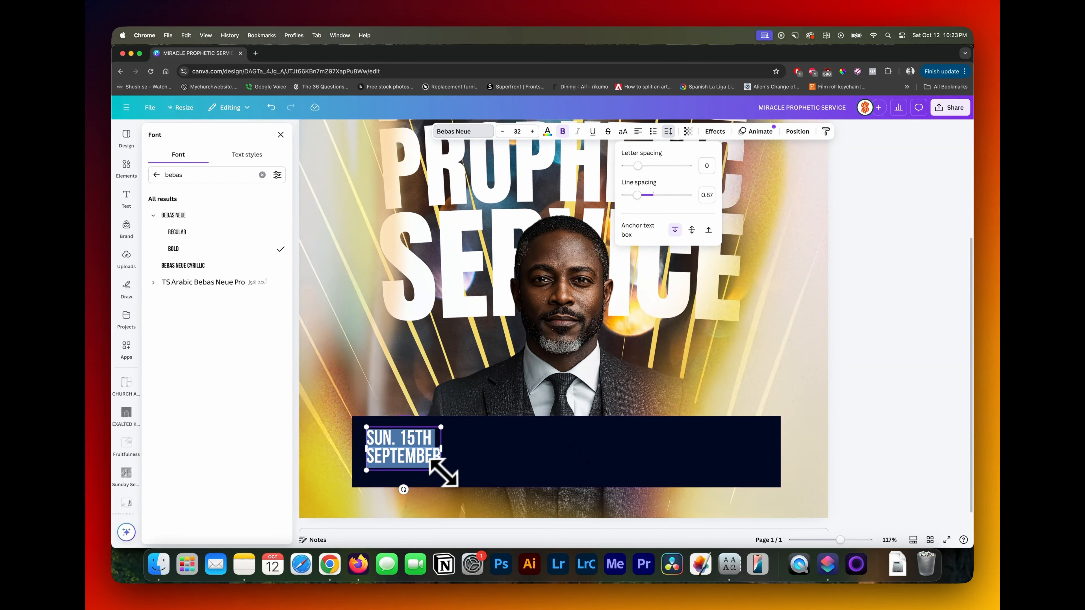
left_click_drag(442, 471, 454, 477)
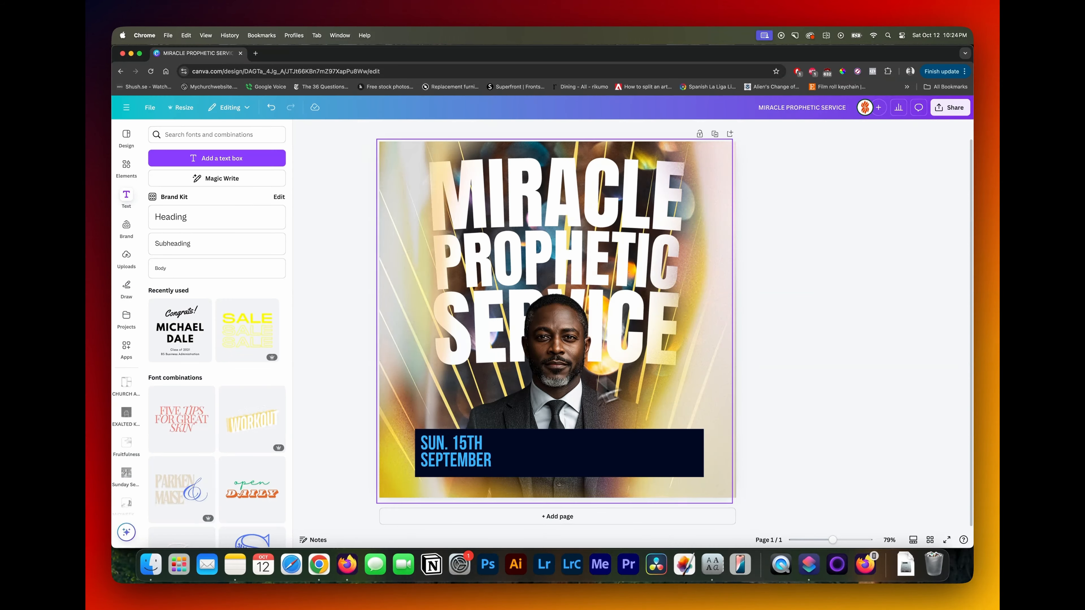
- Duplicate the date text beside itself on the navy bar and rework the copy into white service times, 10AM above 12PM
left_click(491, 462)
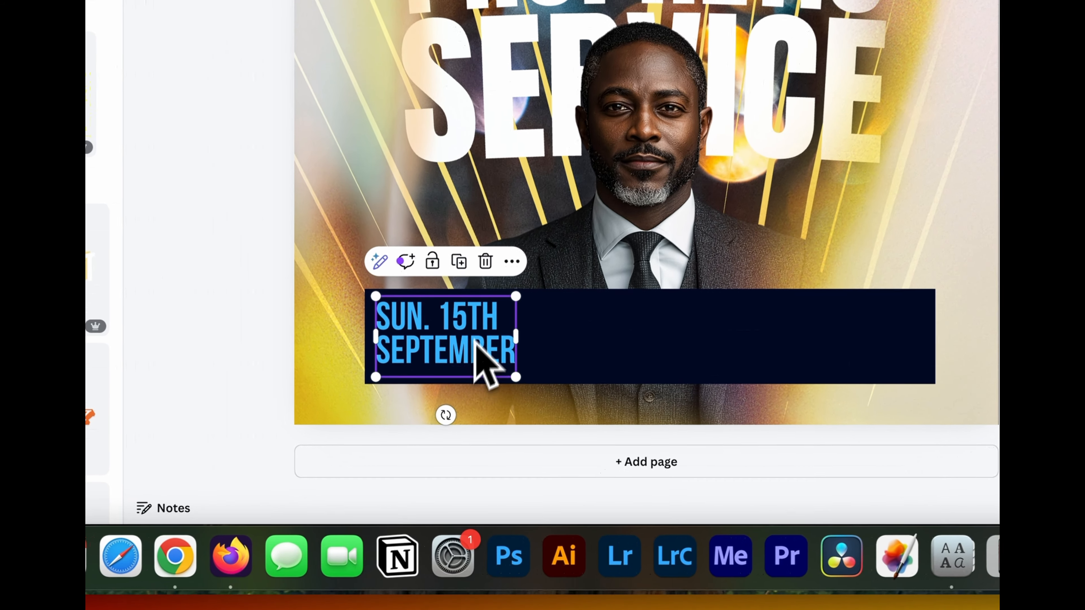
left_click(459, 261)
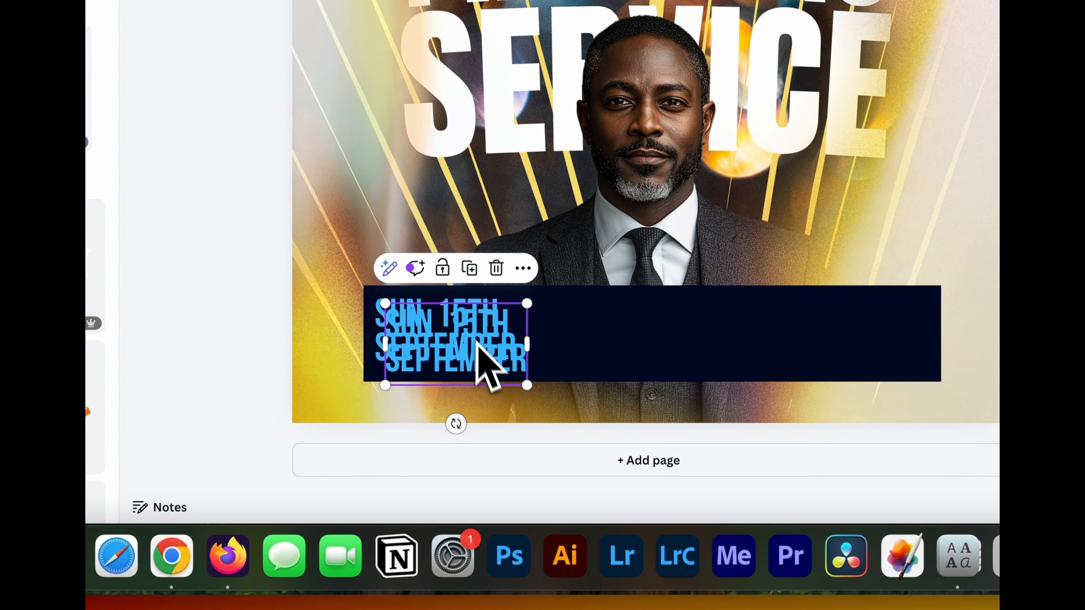
left_click_drag(497, 363, 633, 346)
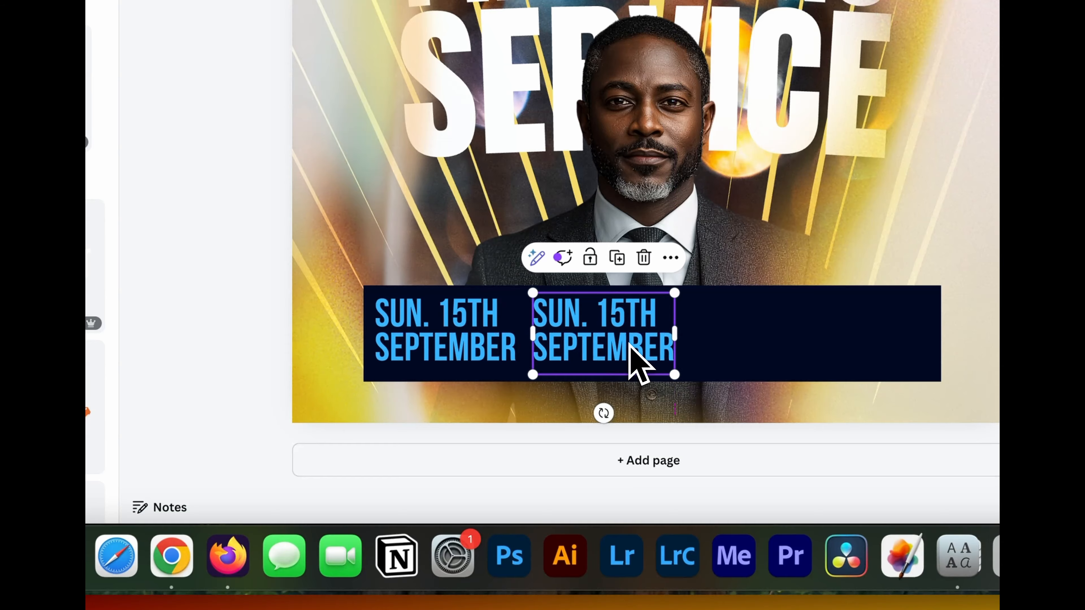
double_click(627, 344)
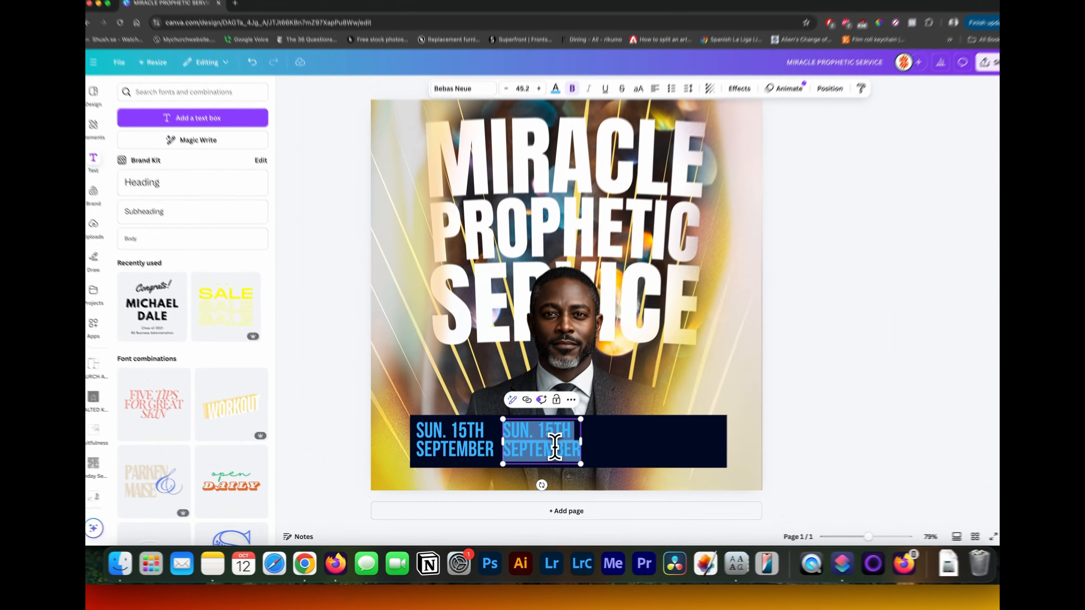
type("7PM")
left_click(547, 131)
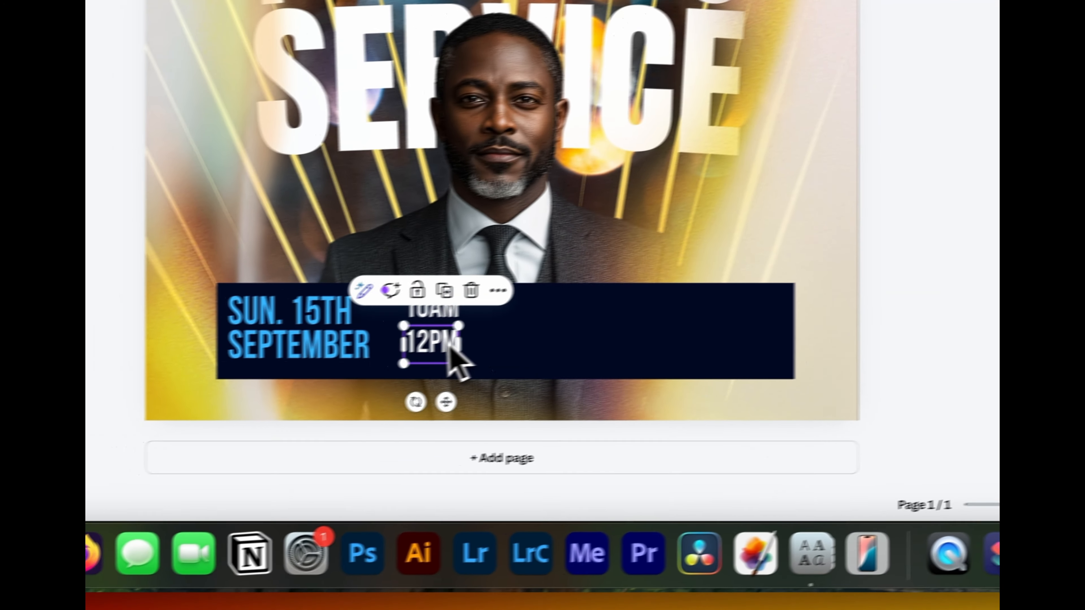
double_click(447, 345)
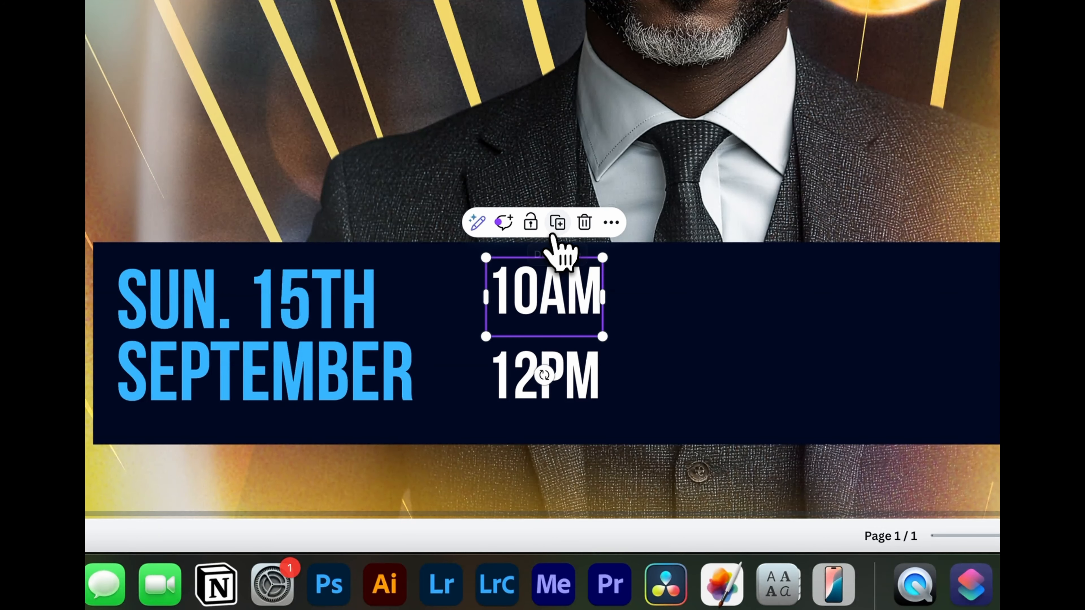
- Turn a copy of the 10AM text into a small EST. label and place one beside each service time, grouped with its time
left_click(557, 226)
left_click_drag(595, 331, 675, 319)
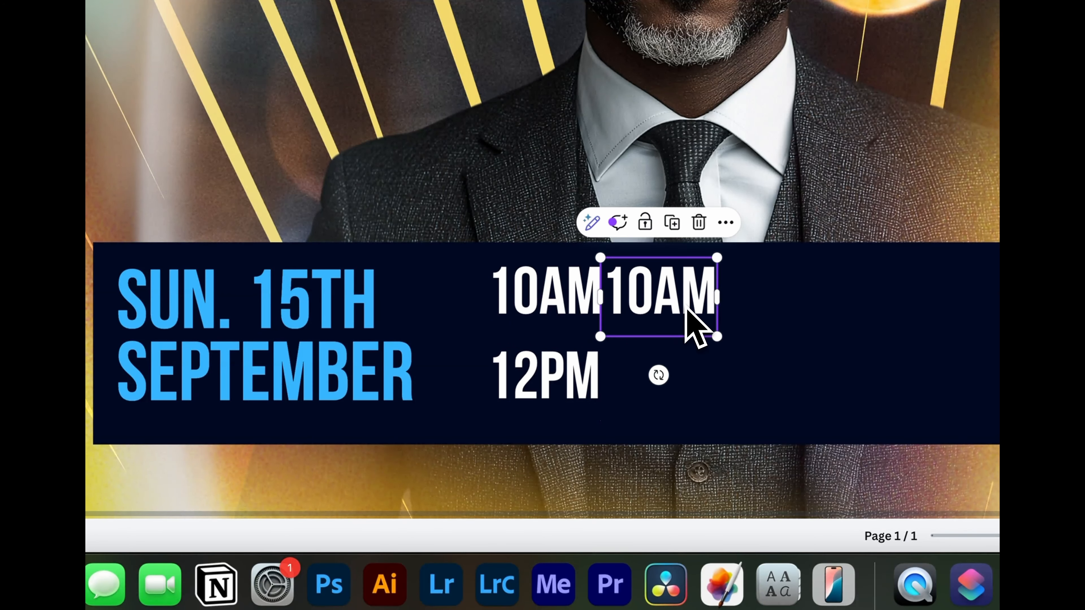
type("ESY")
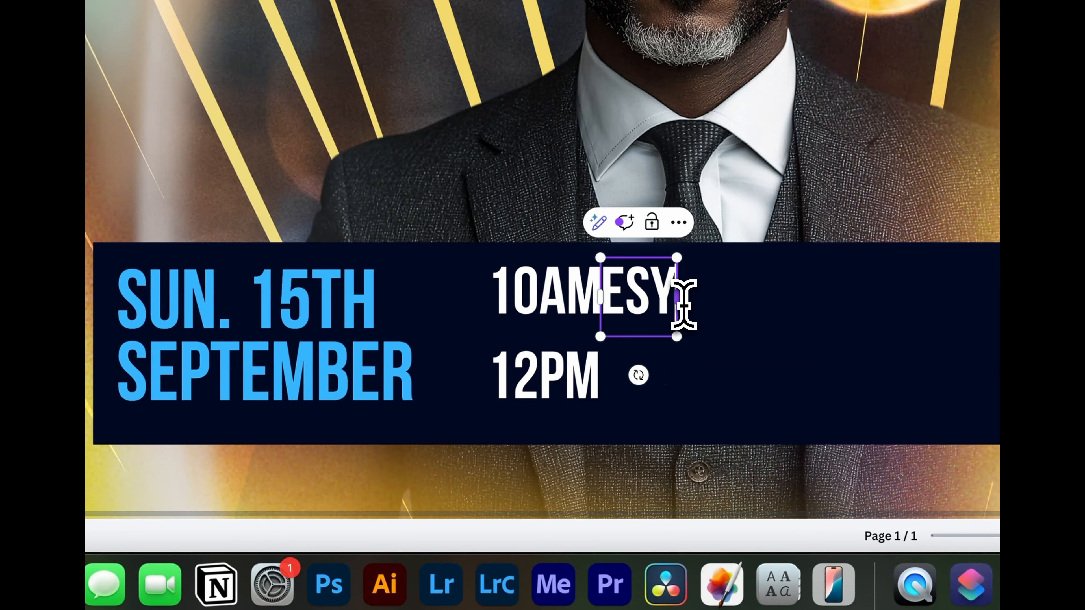
key("BackSpace")
type("T.")
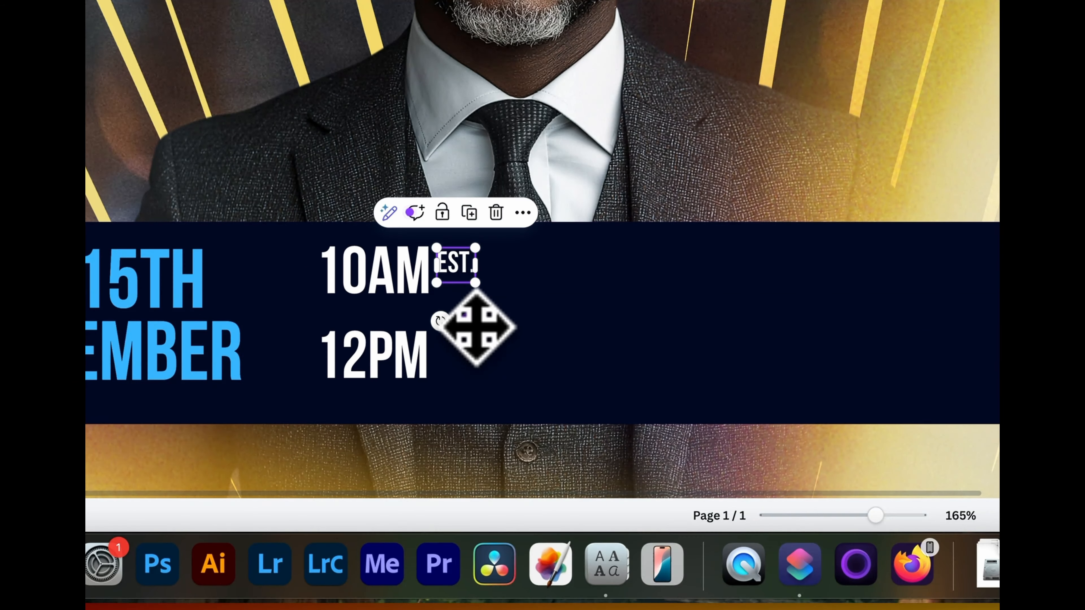
left_click_drag(645, 442, 647, 480)
left_click(376, 358, "shift")
left_click(358, 284)
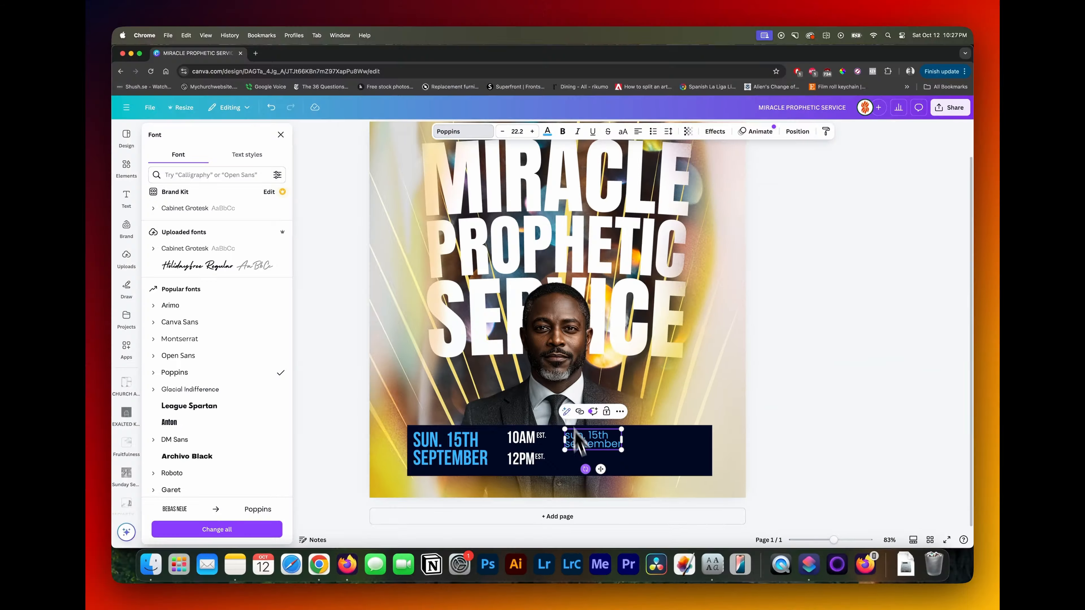
- Replace the Poppins copy of the date text with the placeholder address lines "#### Address Avenue" and "City, State Zip####"
double_click(582, 447)
key("super+a")
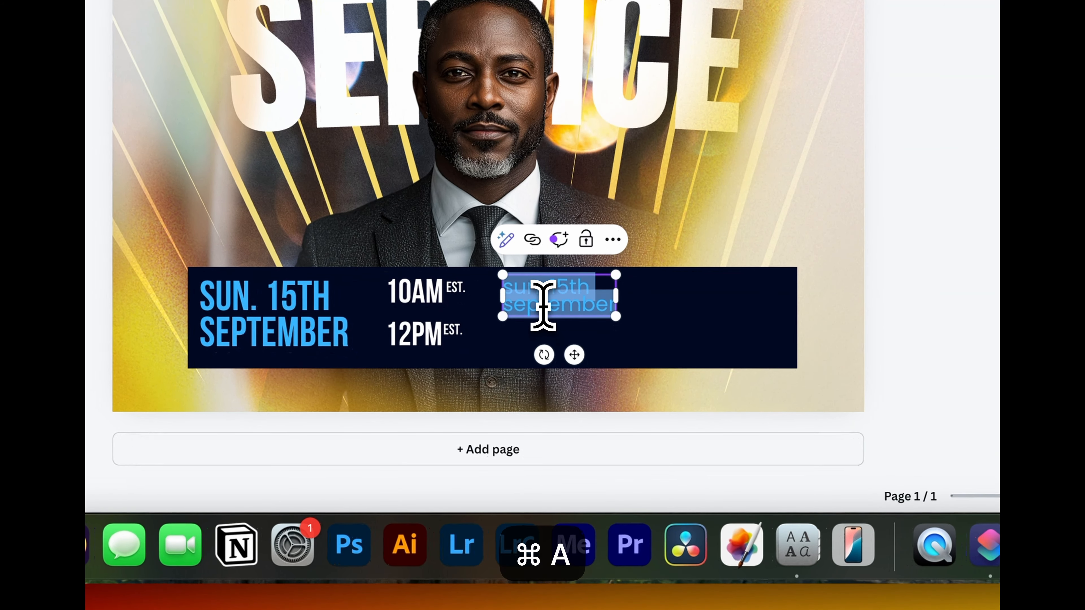
type("###")
type("# Ad")
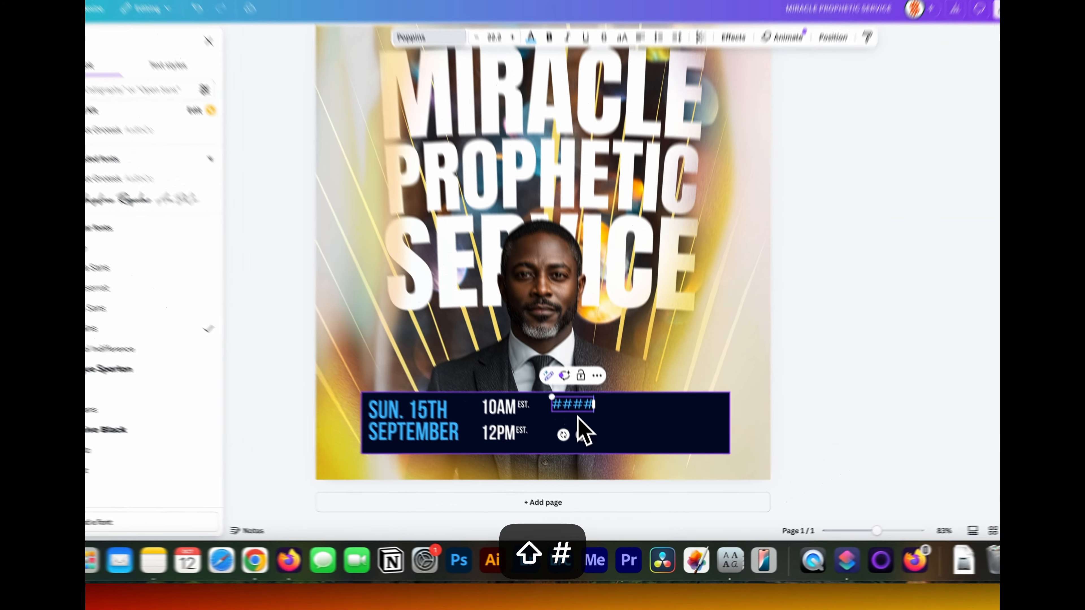
type("dress Avenue")
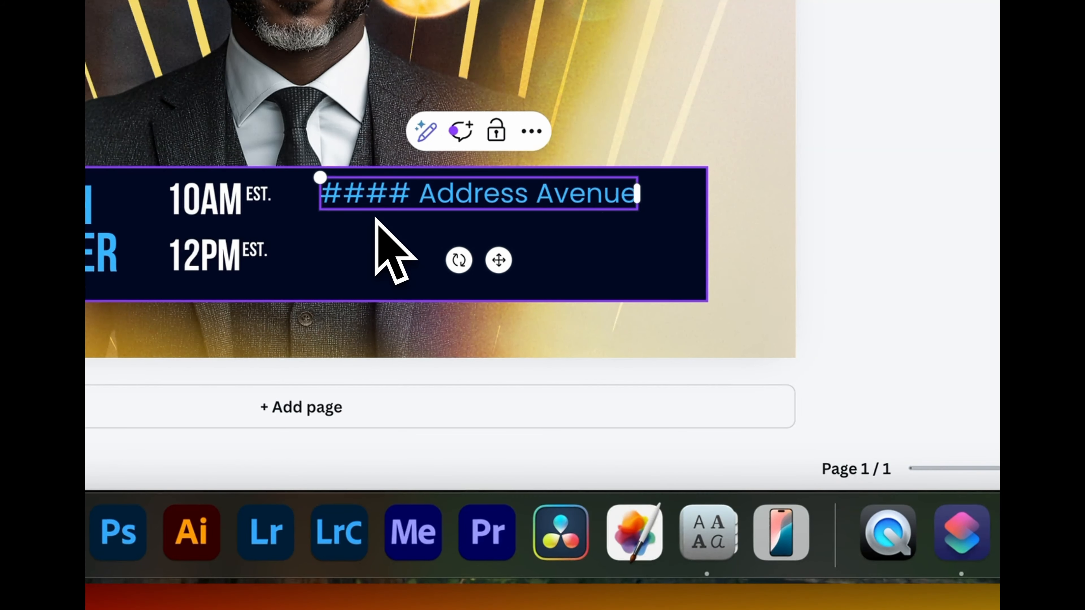
key("Escape")
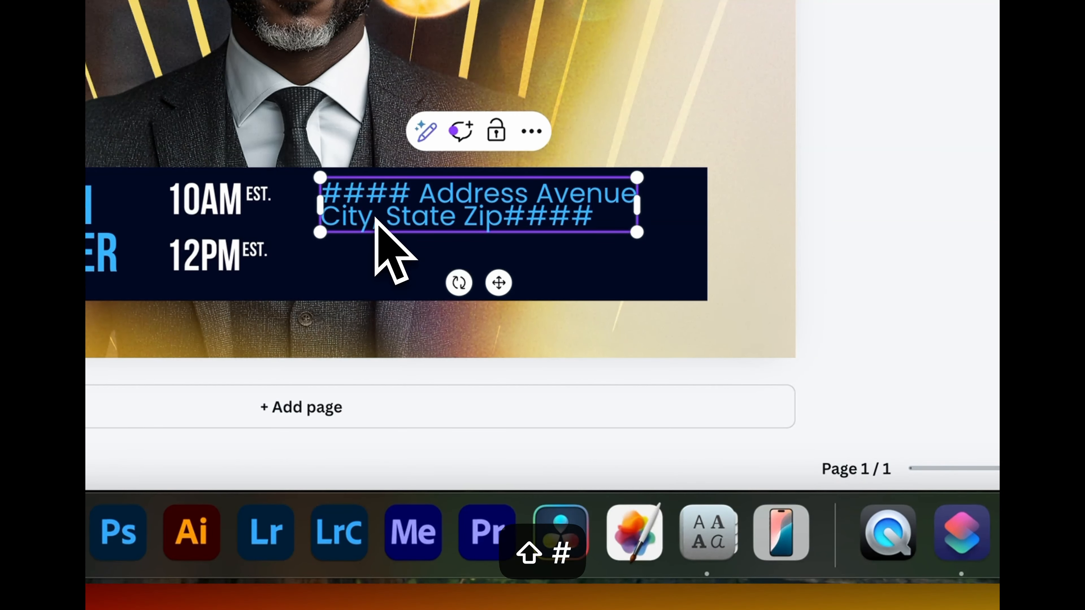
- Shrink the address text, adjust its line spacing and position it beside the 10AM time on the navy bar
key("super+a")
left_click(503, 132)
left_click(503, 132)
left_click(502, 132)
left_click(502, 132)
left_click(503, 132)
left_click(503, 132)
left_click(668, 132)
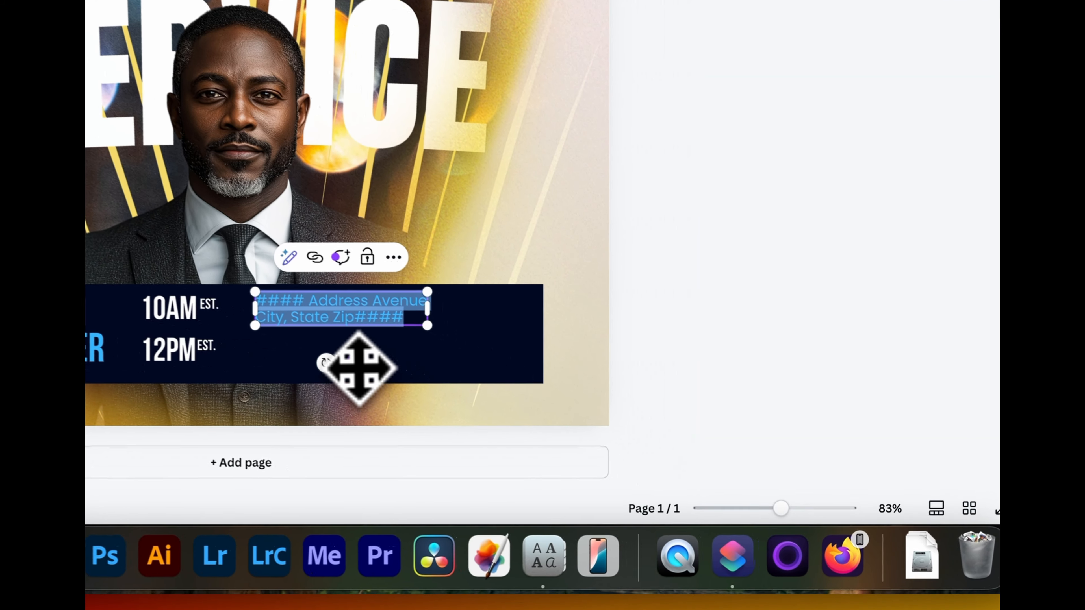
left_click_drag(616, 470, 612, 470)
left_click_drag(337, 369, 337, 366)
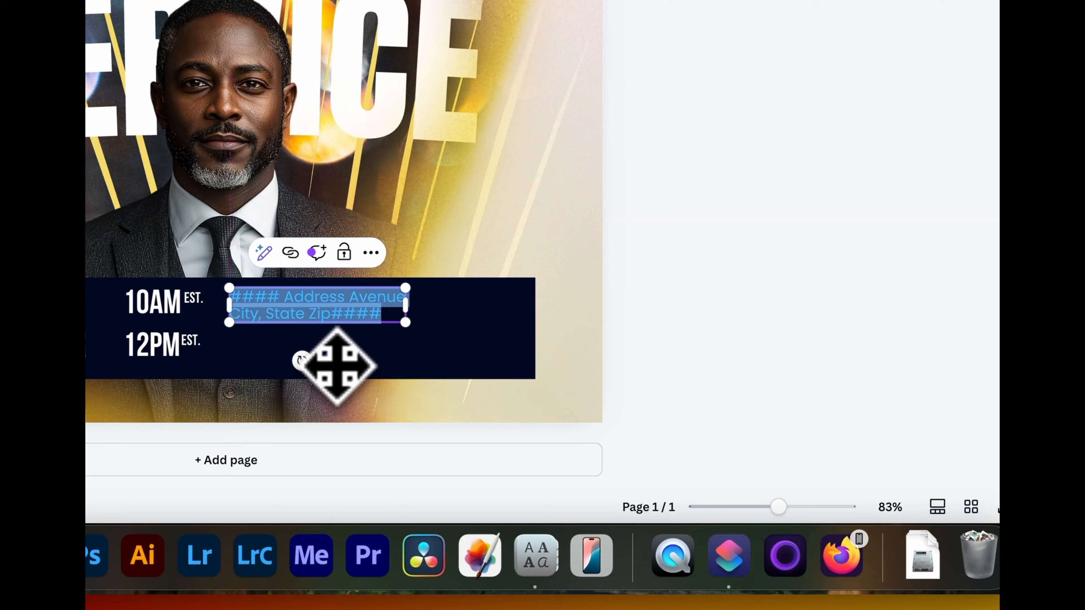
left_click(758, 214)
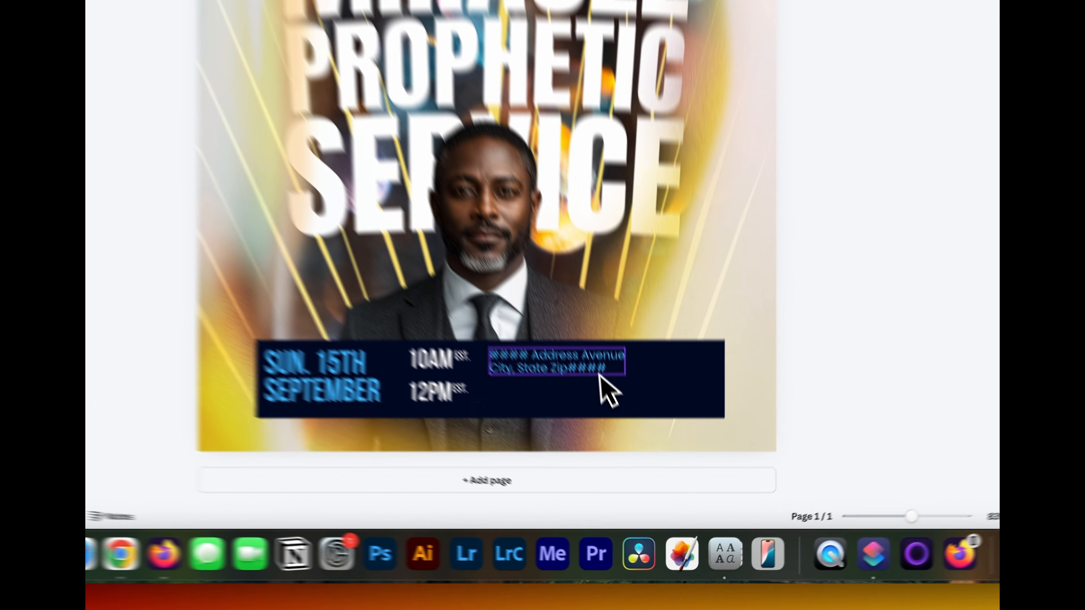
- Duplicate the address block directly beneath itself and replace the copy with two contact phone numbers in white
left_click(353, 316)
left_click(531, 244)
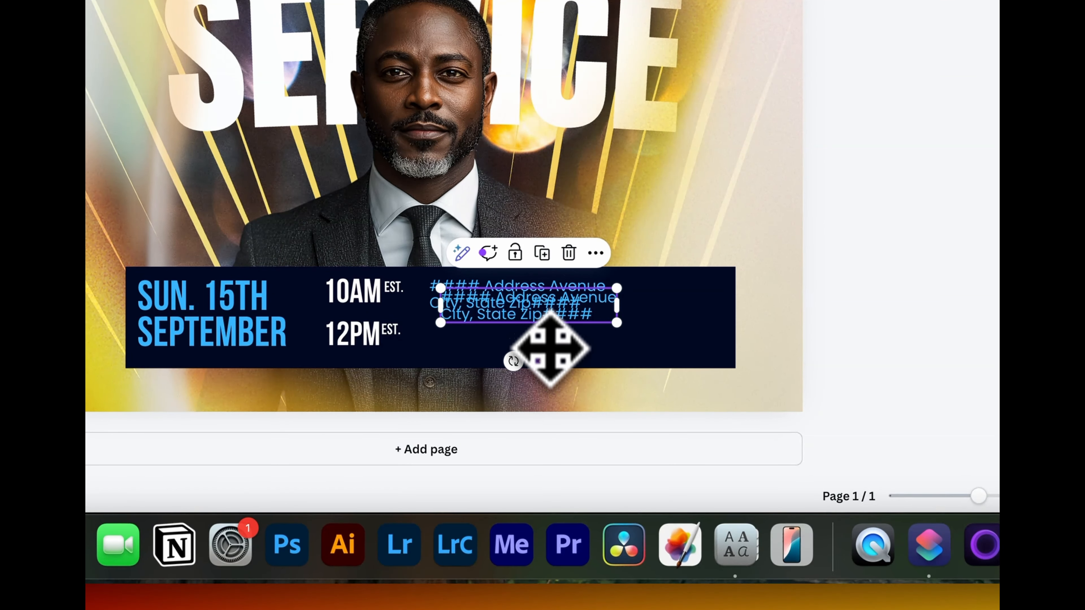
left_click_drag(545, 351, 540, 397)
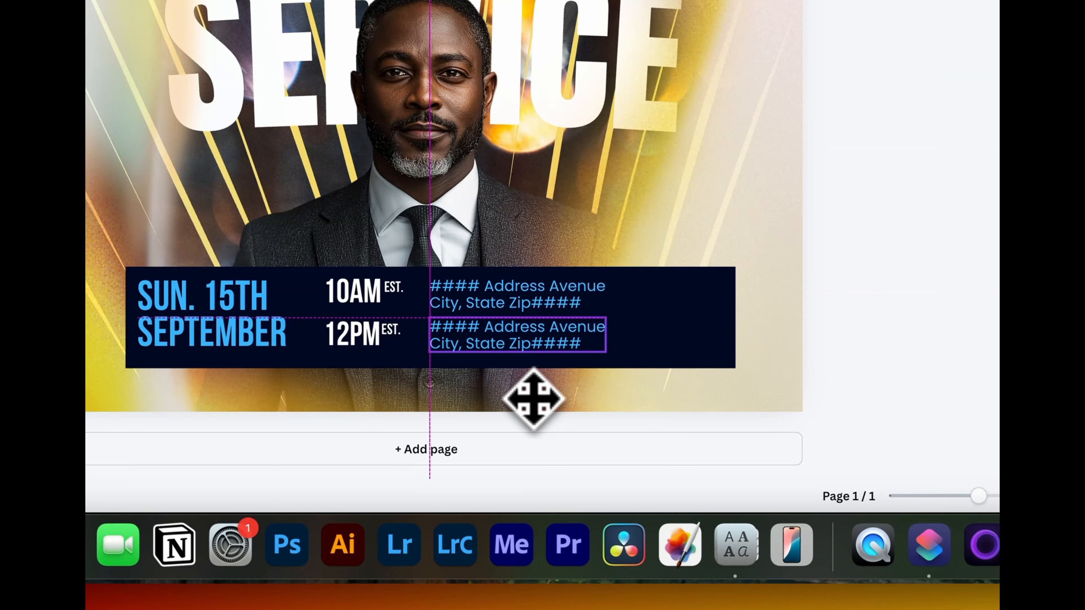
double_click(524, 334)
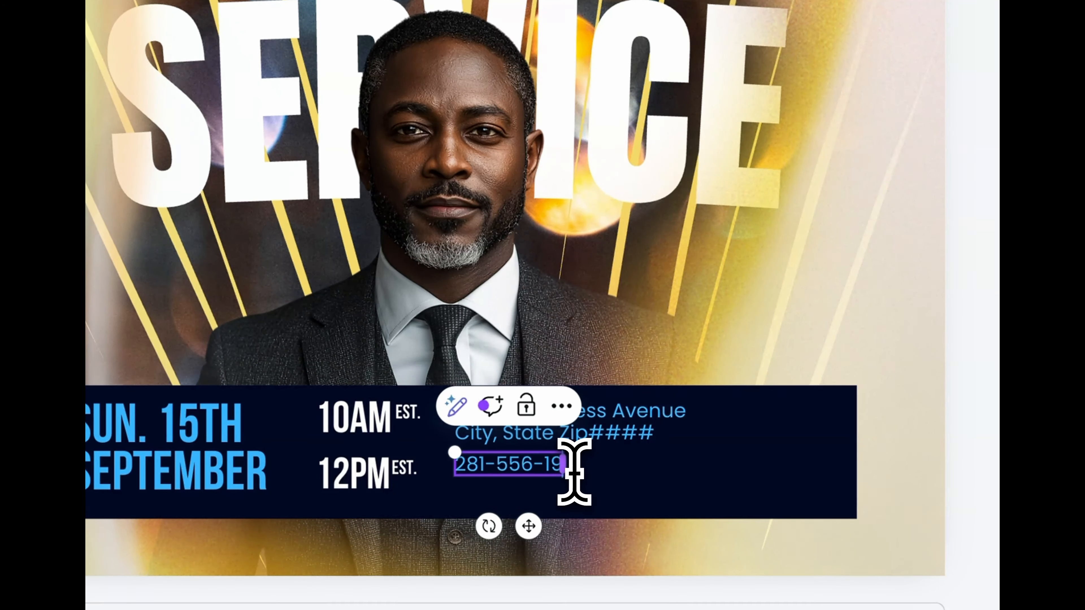
key("Return")
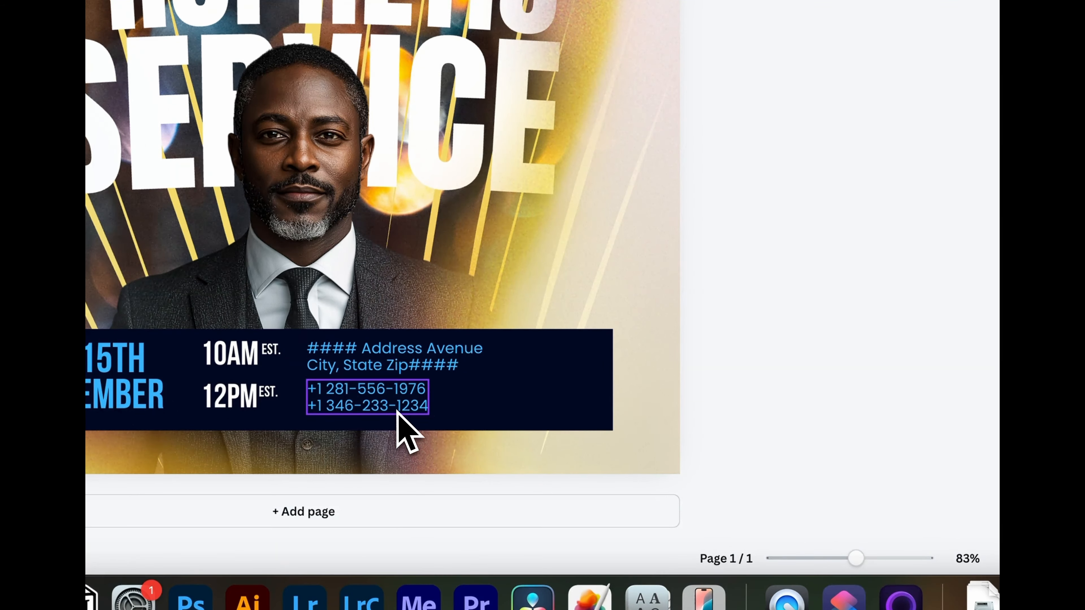
left_click(395, 406)
left_click(712, 112)
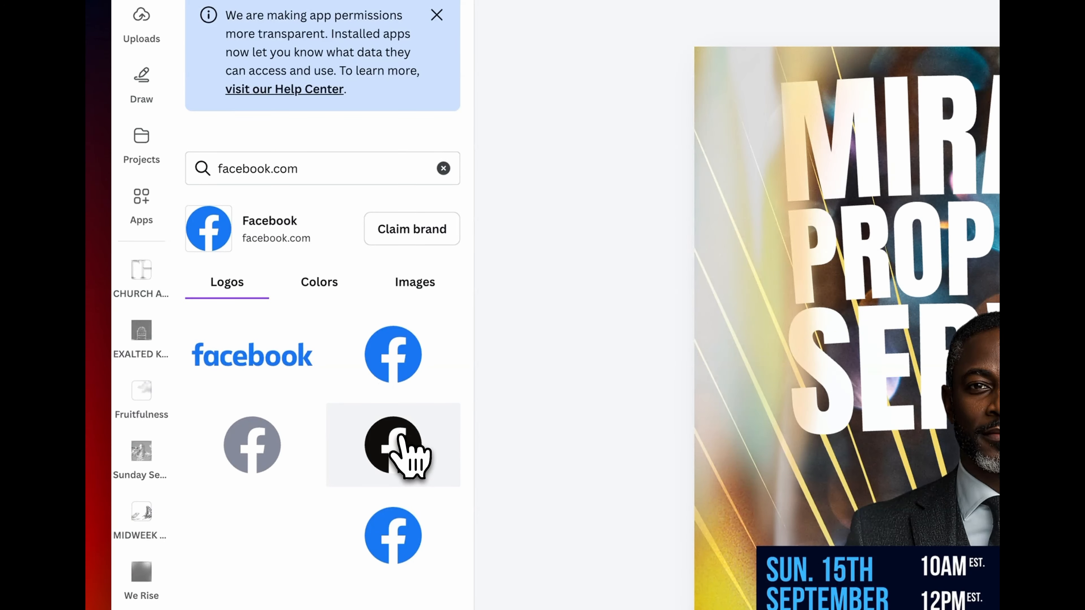
- Add the black Facebook logo with Instagram and TikTok icons, then shrink the three beneath the navy bar and group them
left_click(401, 440)
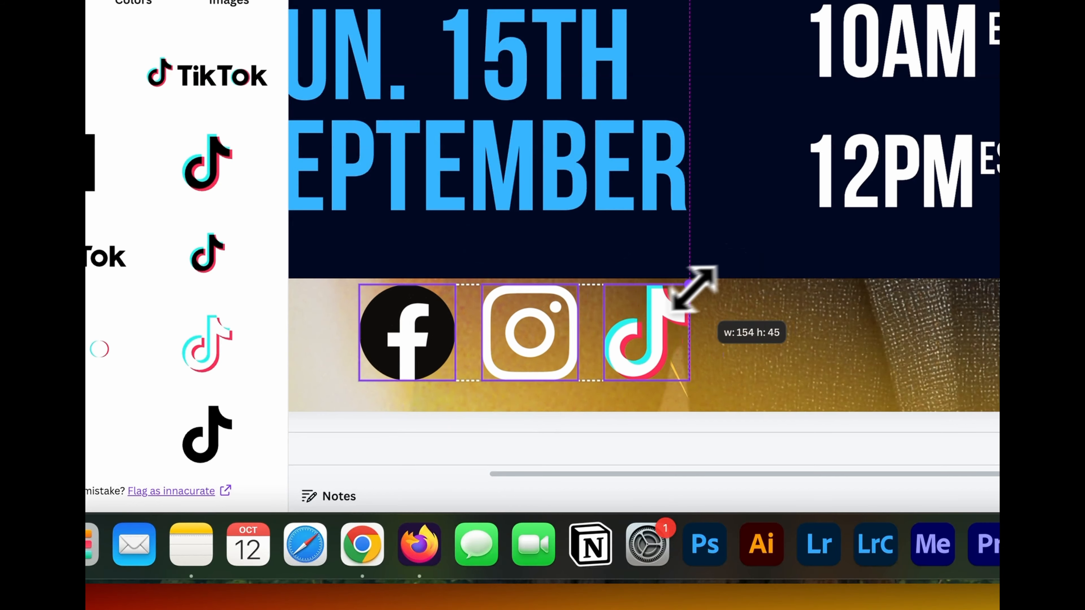
left_click_drag(693, 287, 563, 320)
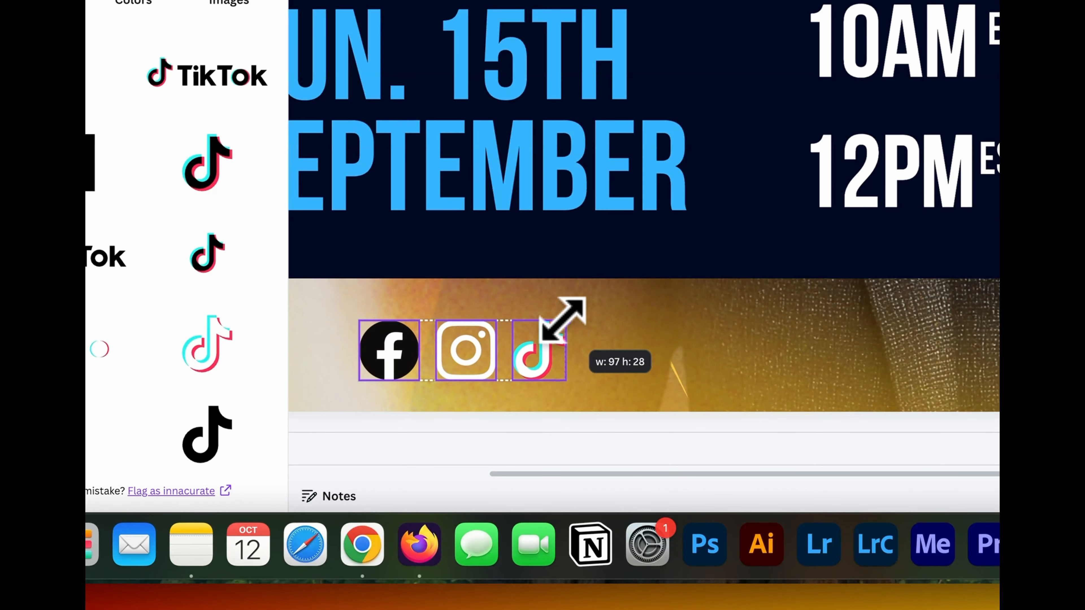
left_click_drag(516, 359, 526, 335)
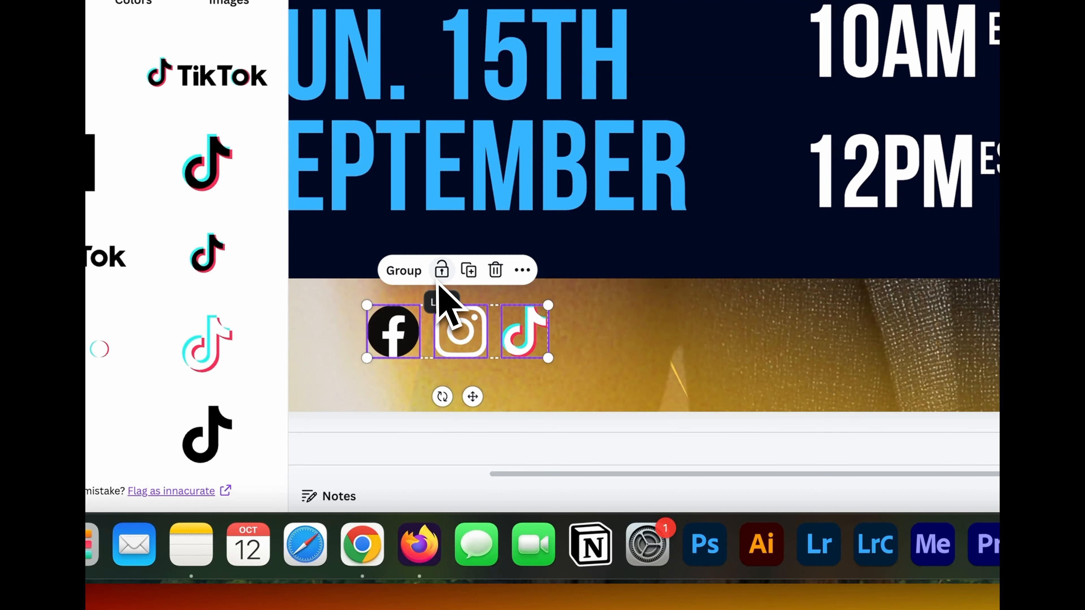
left_click(413, 273)
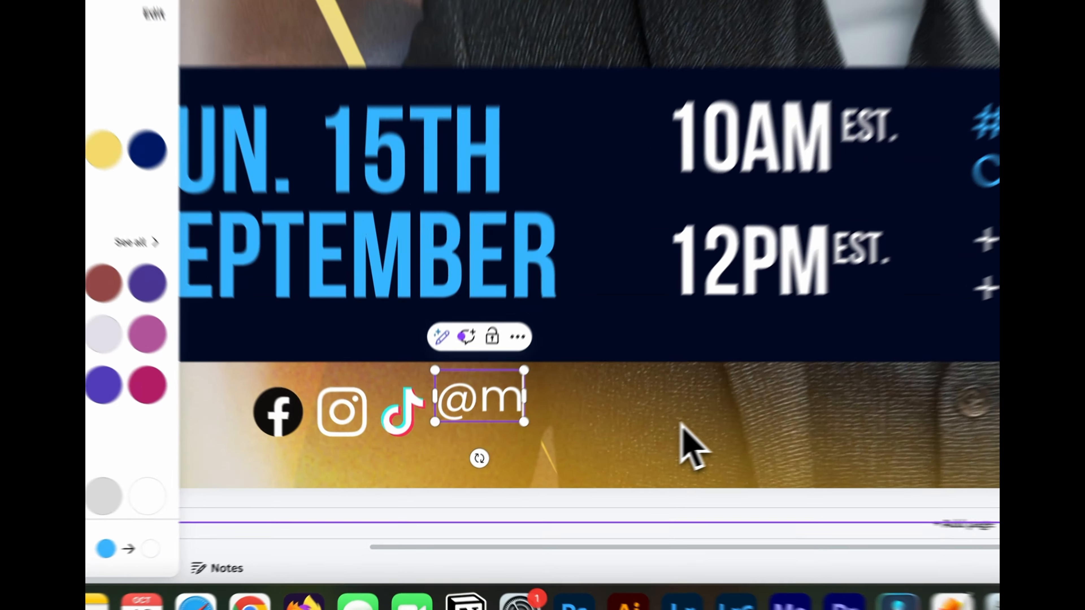
type("ych")
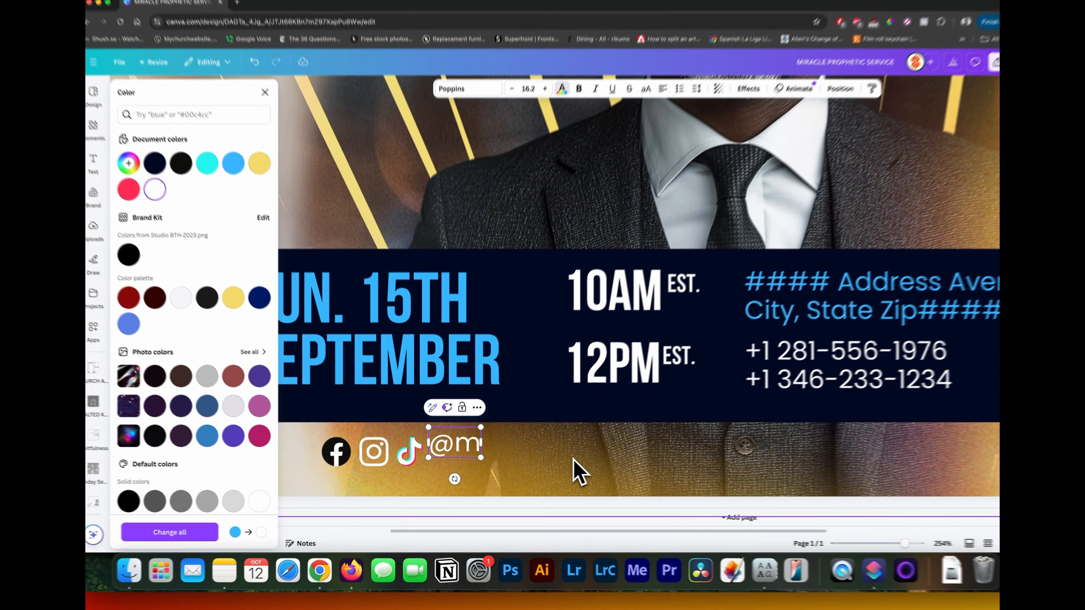
type("urchflyer")
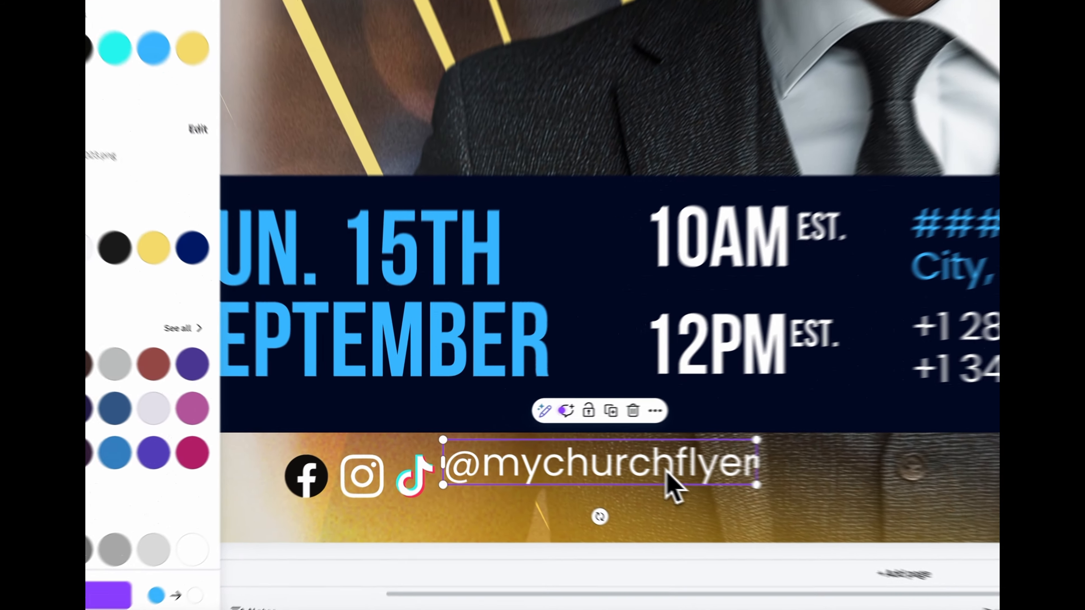
left_click_drag(564, 455, 570, 461)
left_click_drag(738, 493, 738, 494)
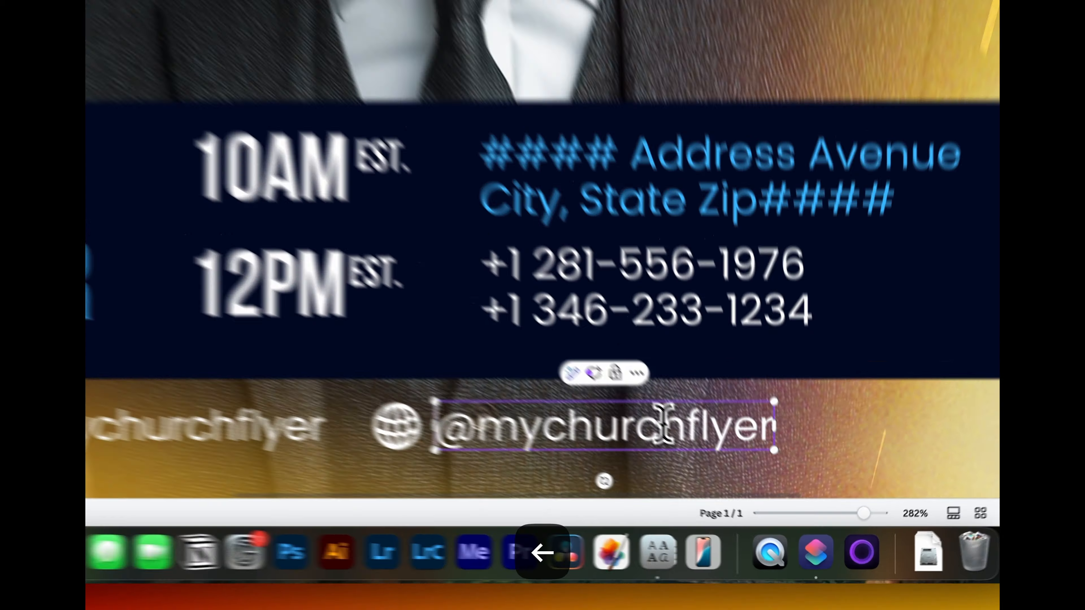
type("www.mychurchflyer")
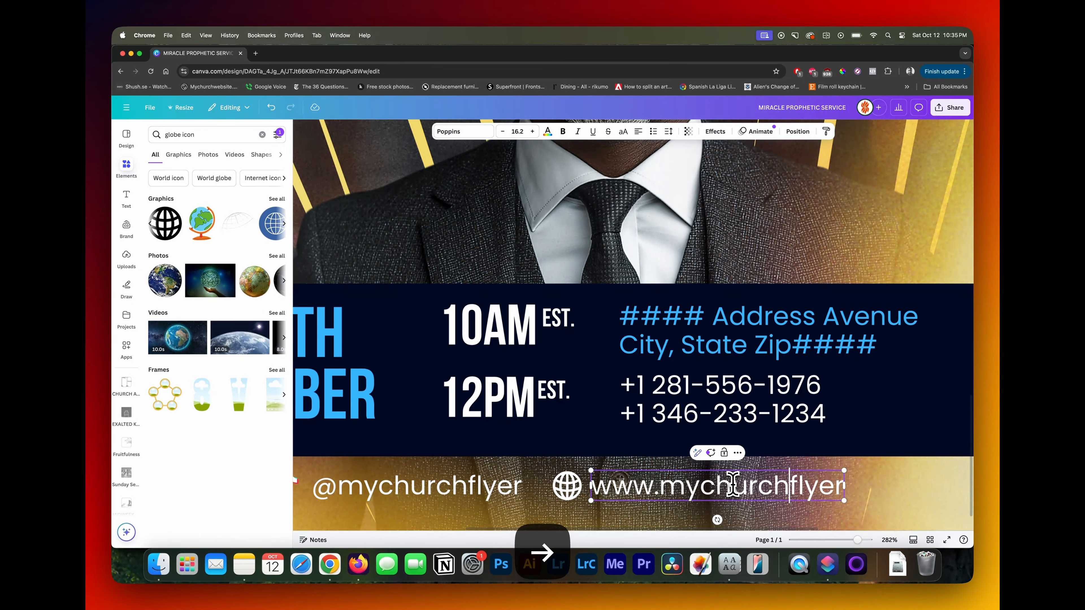
type(".com")
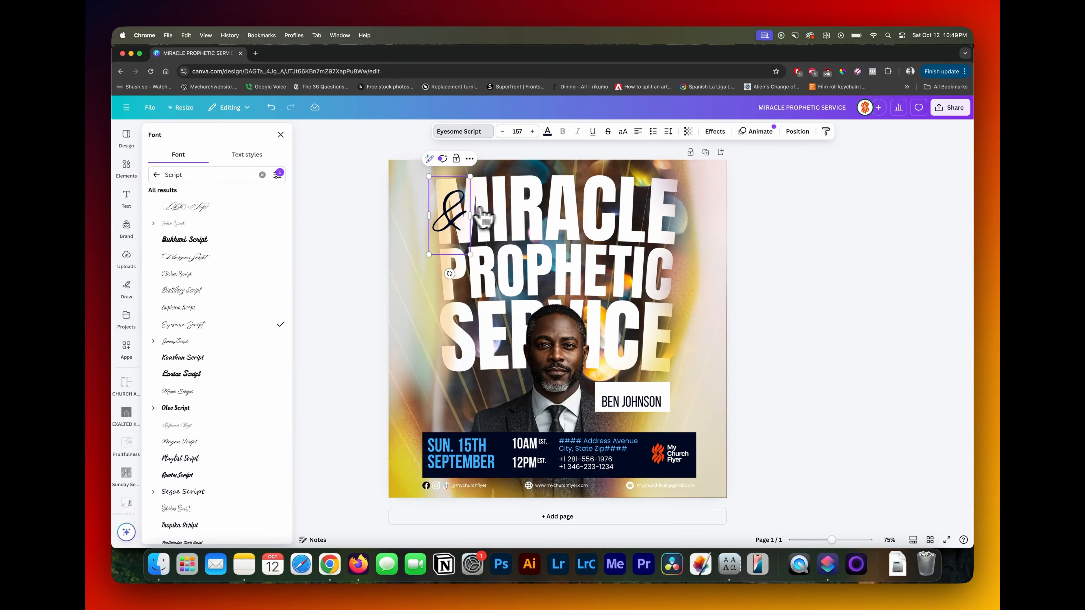
- Place the script ampersand over the start of the headline, where MIRACLE meets PROPHETIC, and open its layer position settings
left_click(454, 223)
left_click_drag(454, 223, 486, 256)
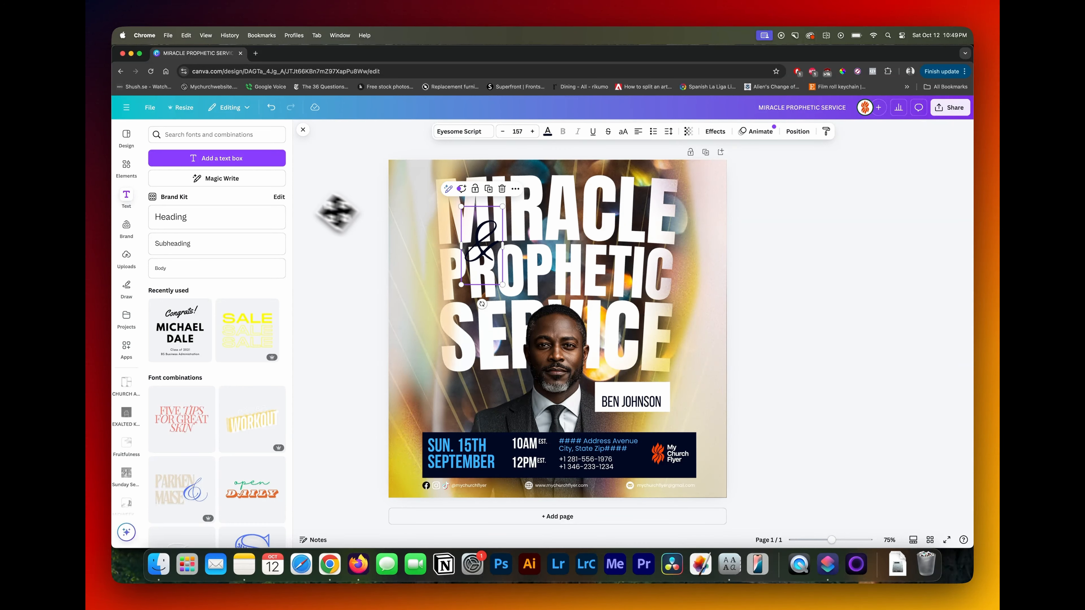
left_click(797, 131)
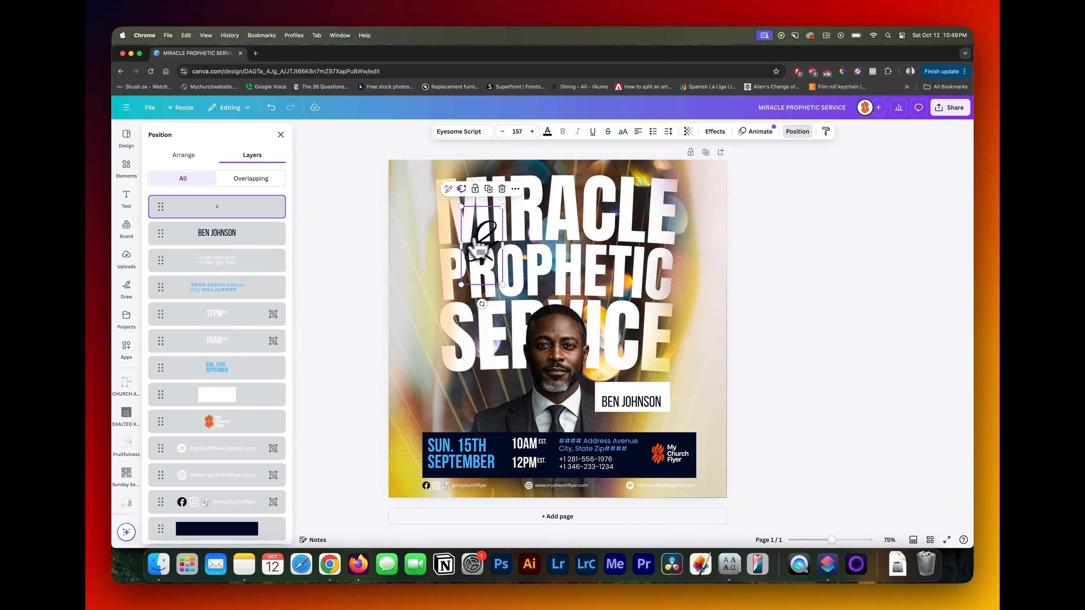
- Duplicate the script ampersand, move the copy down to the speaker's name box, and replace its text with "with"
left_click(490, 189)
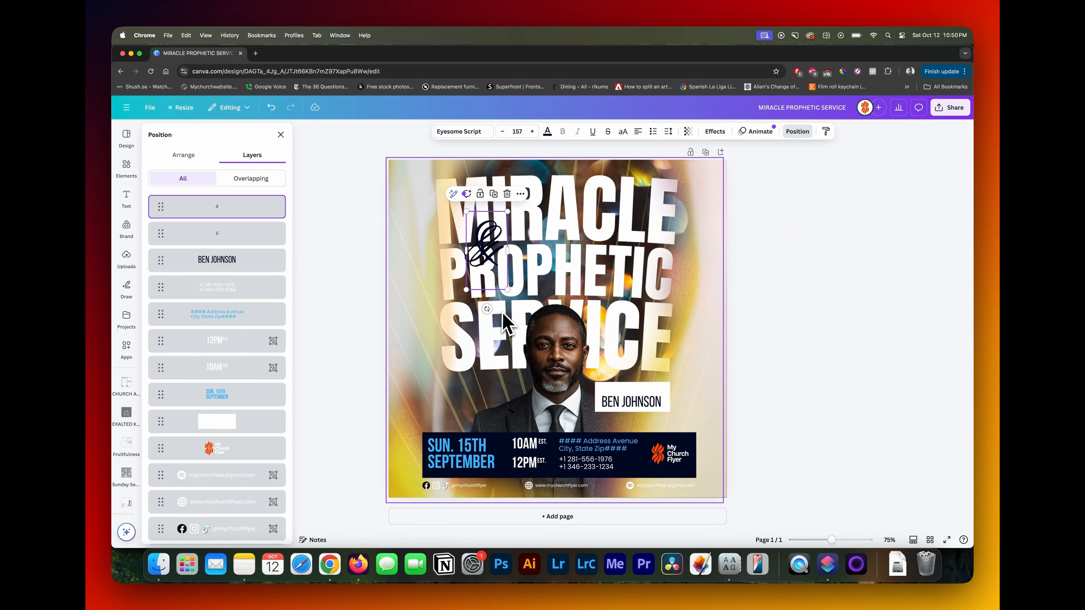
left_click_drag(493, 248, 563, 297)
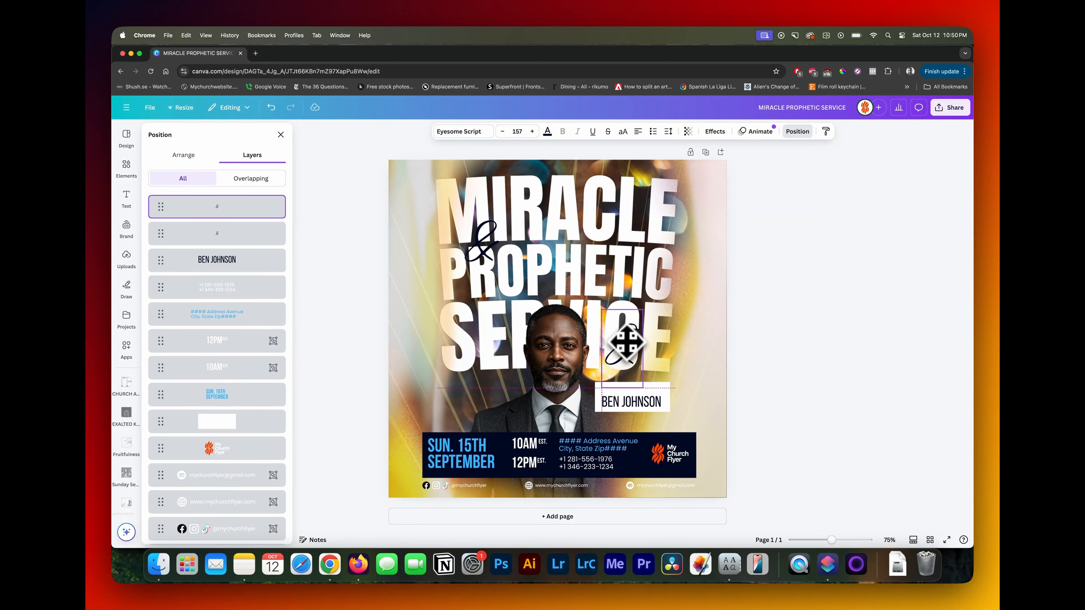
left_click_drag(625, 342, 630, 371)
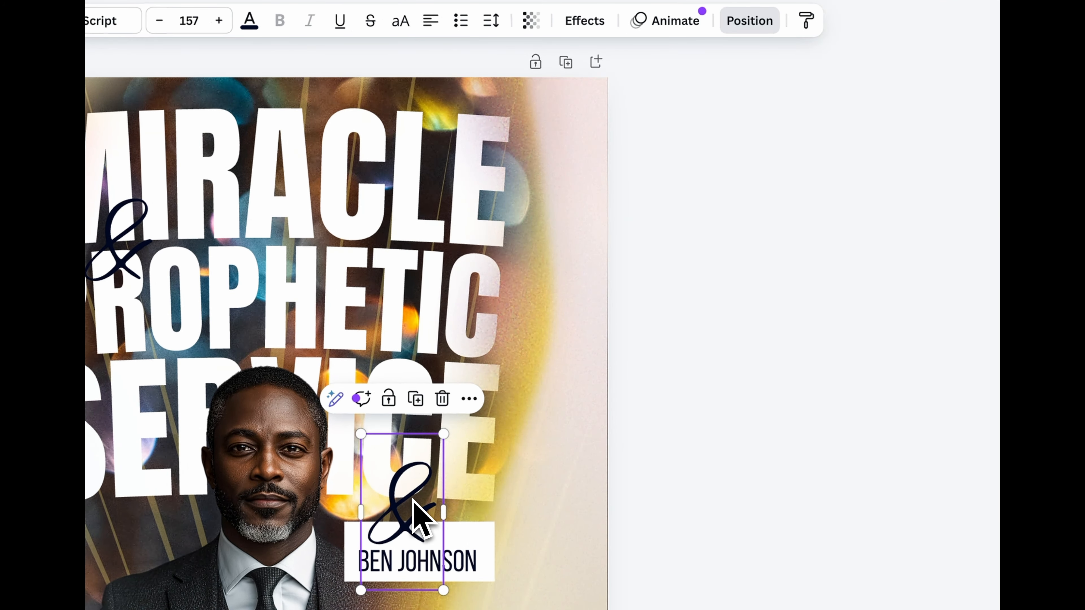
double_click(412, 499)
type("w")
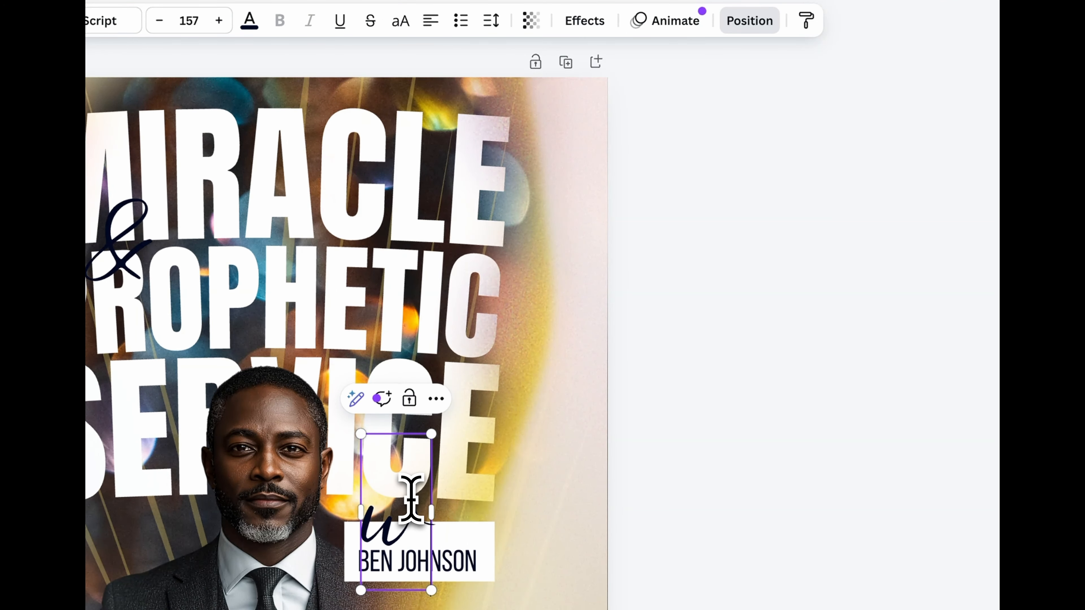
type("ith")
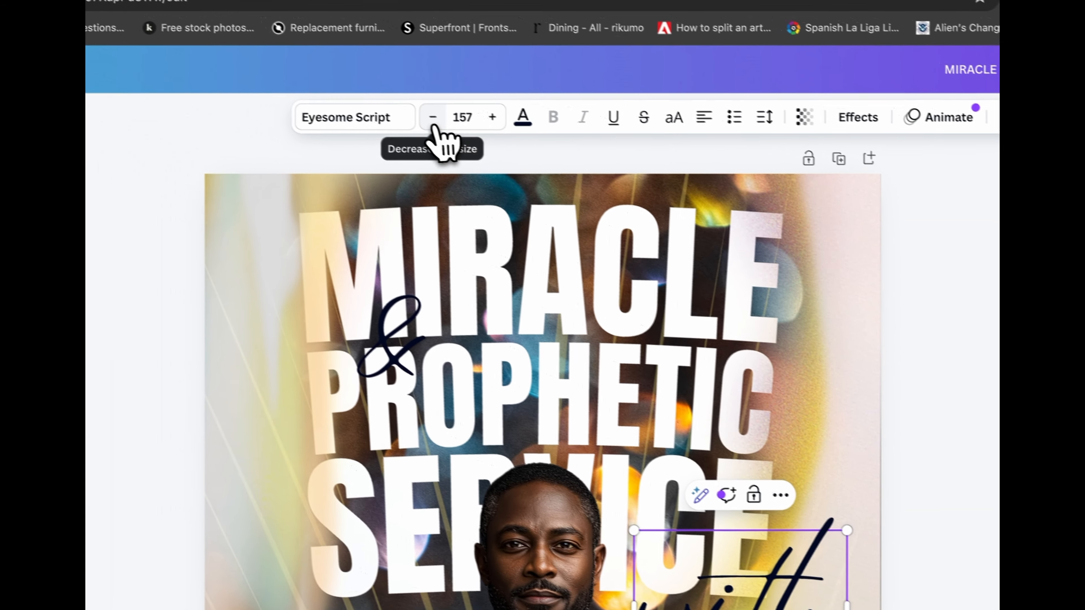
- Shrink the script word "with" and fit it above the speaker's name inside the white box
left_click(159, 20)
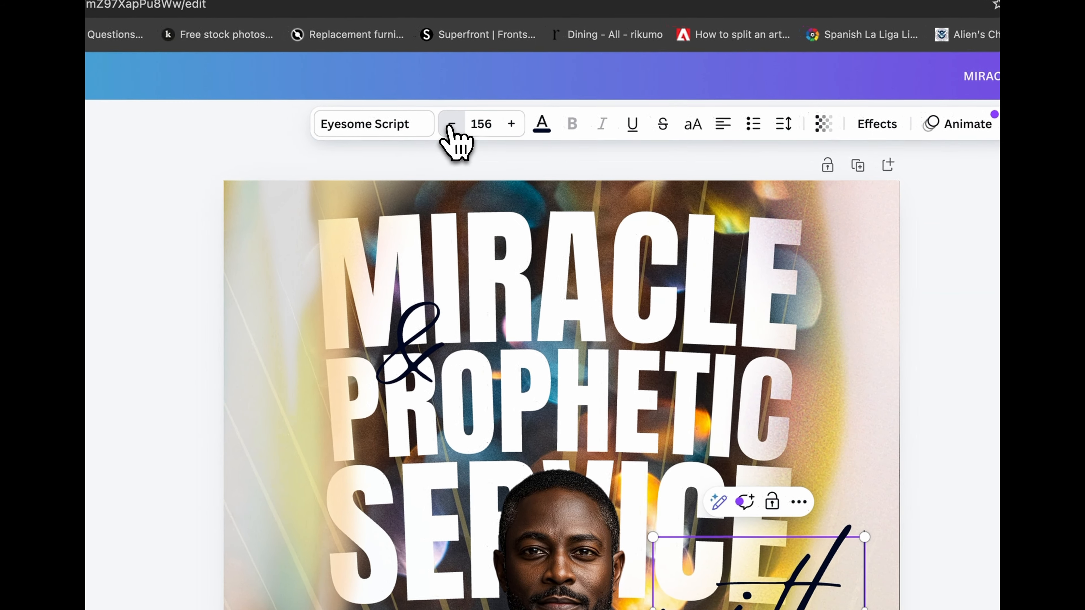
left_click(159, 21)
left_click(159, 20)
left_click(159, 21)
left_click(159, 21)
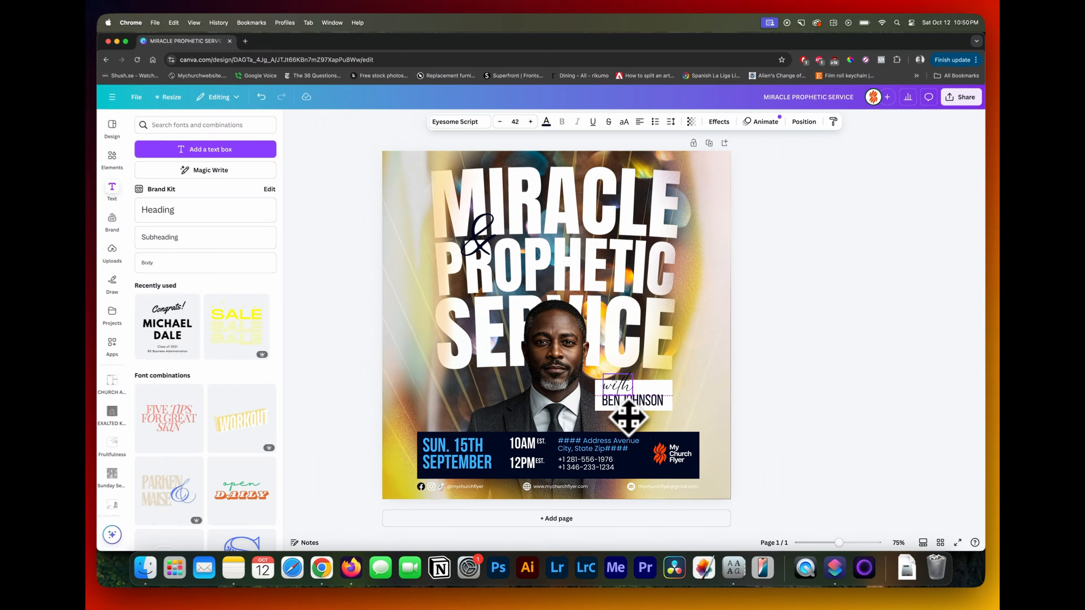
left_click(487, 124)
left_click(508, 243)
left_click(798, 369)
left_click_drag(622, 417, 653, 409)
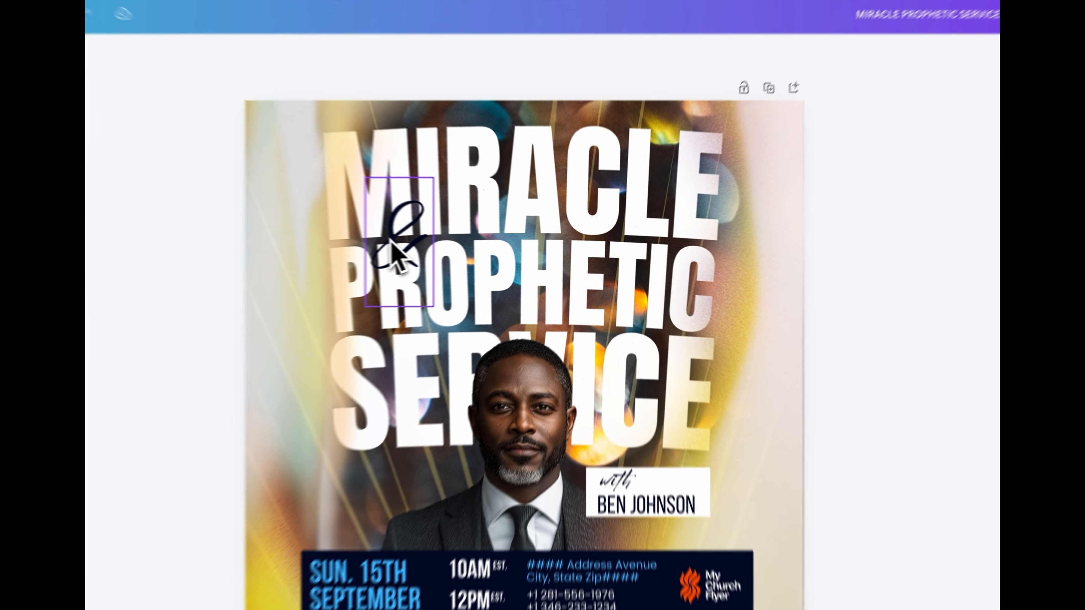
- Shift the script ampersand slightly to the right, keeping it between MIRACLE and PROPHETIC
left_click(392, 248)
left_click_drag(398, 253, 412, 243)
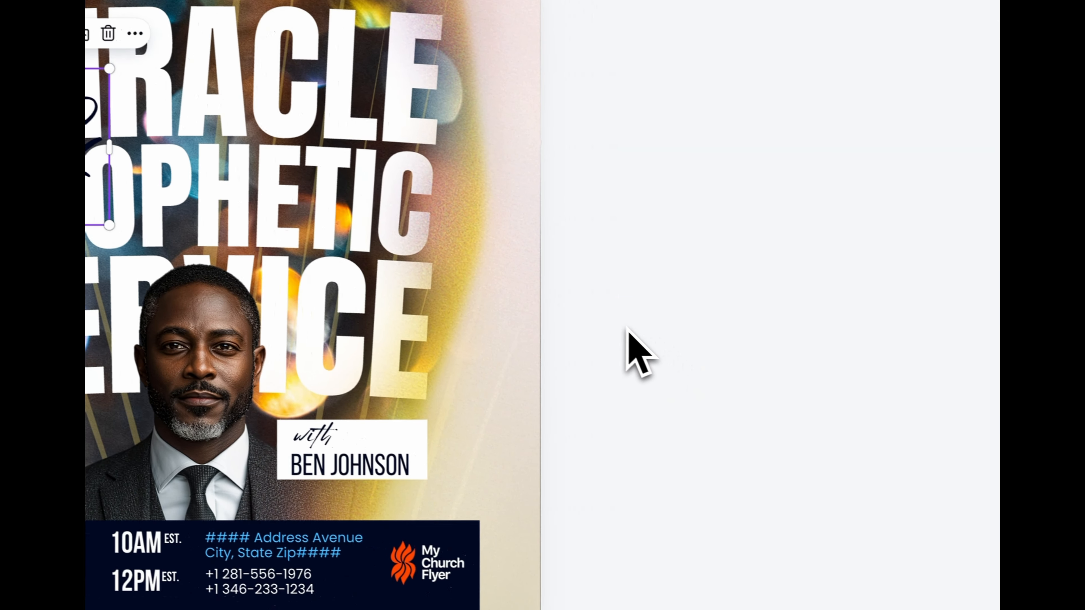
scroll(930, 423, "down", 3)
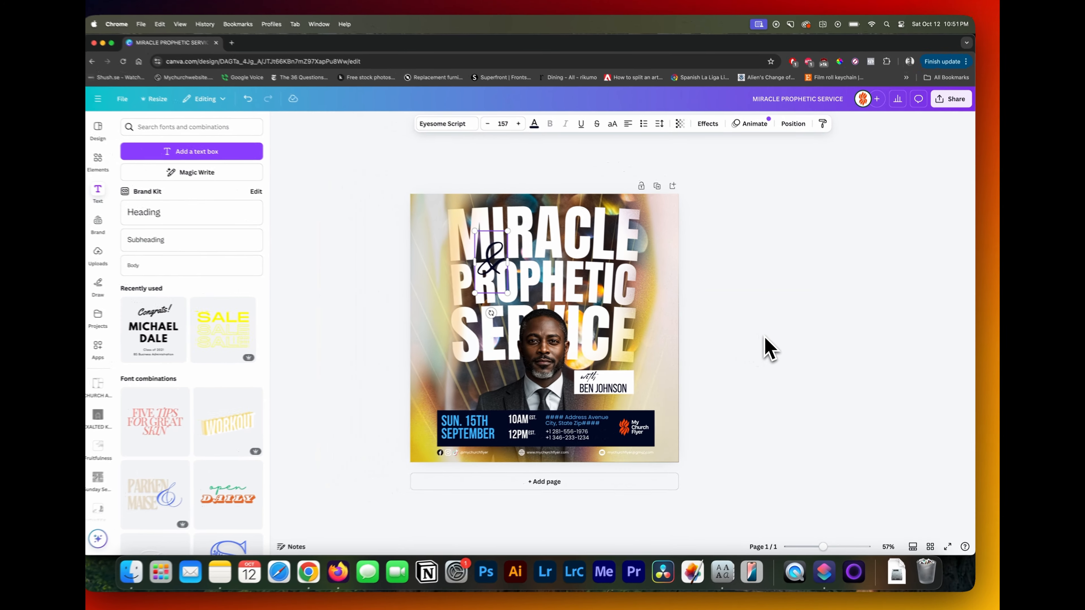
scroll(774, 349, "down", 1)
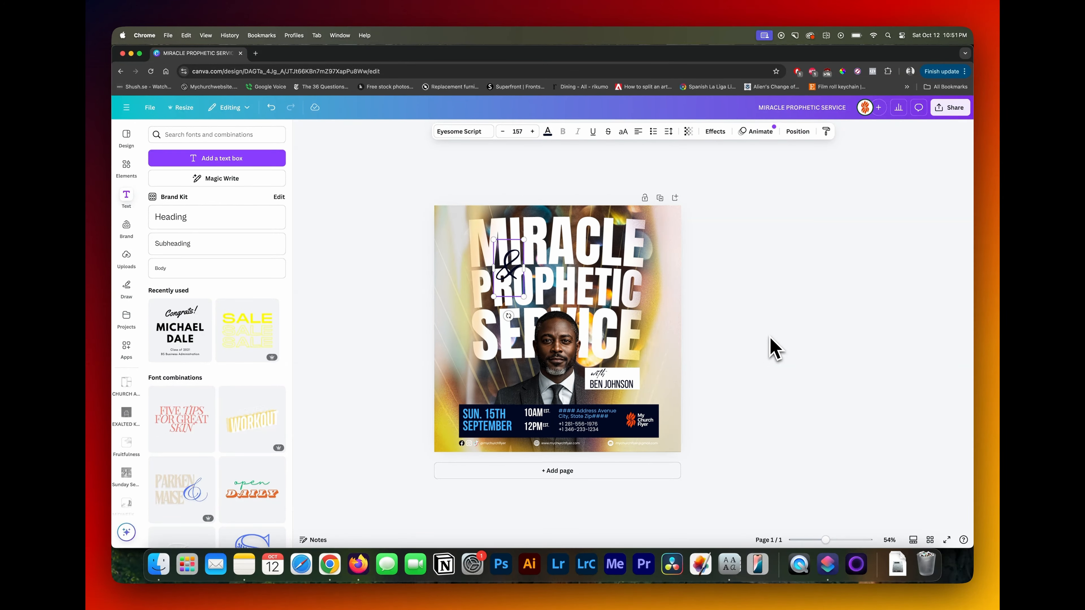
- Nudge the address and phone blocks together to the right within the navy bar, and select both service-time groups
scroll(770, 346, "up", 3)
left_click(593, 444)
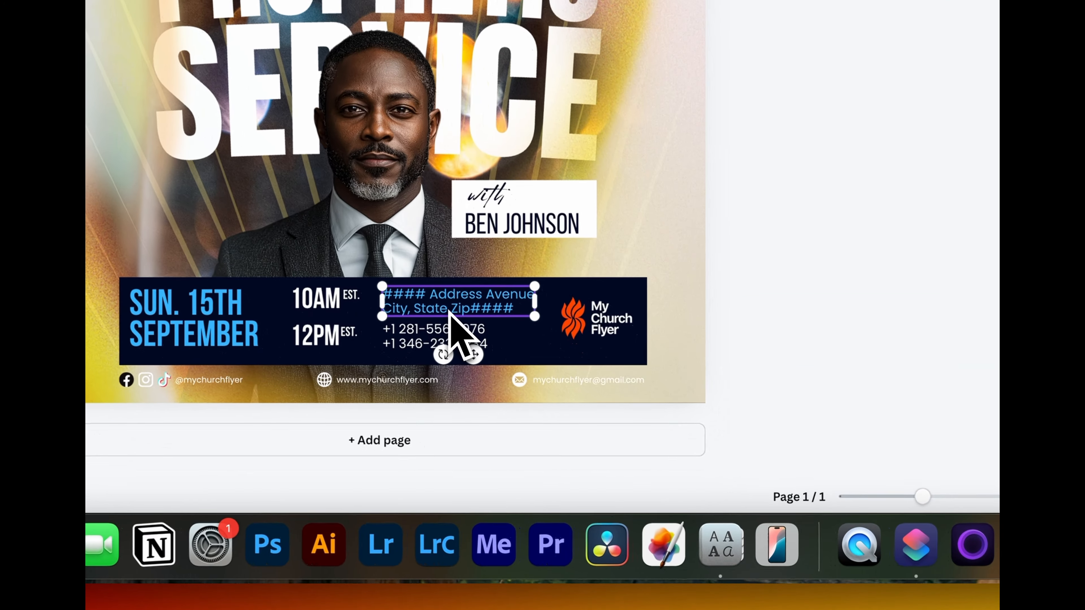
left_click(446, 344, "shift")
left_click(792, 257)
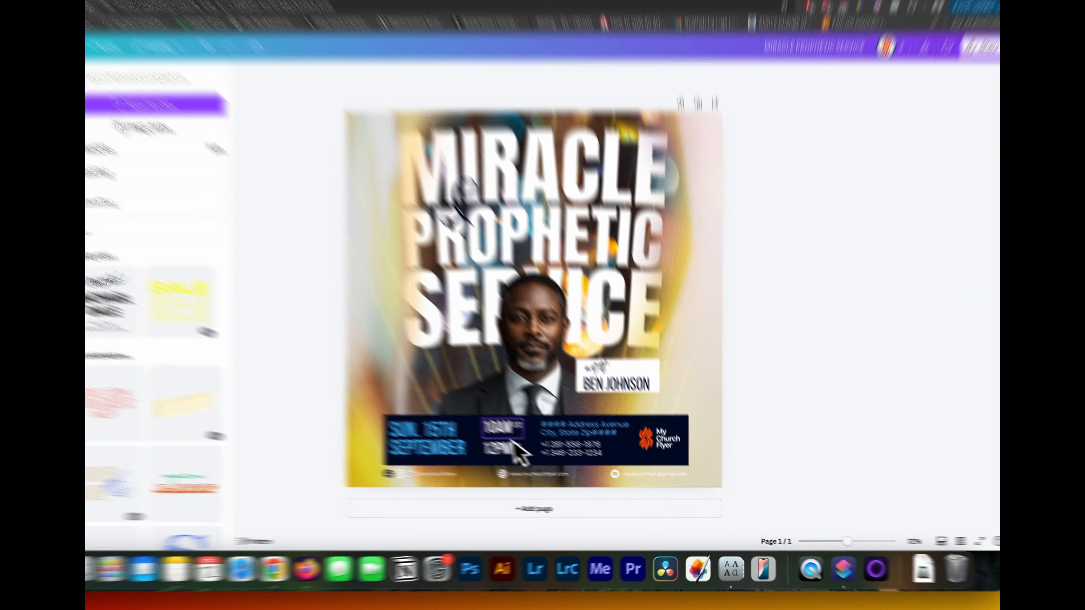
left_click(503, 428)
left_click(499, 447, "shift")
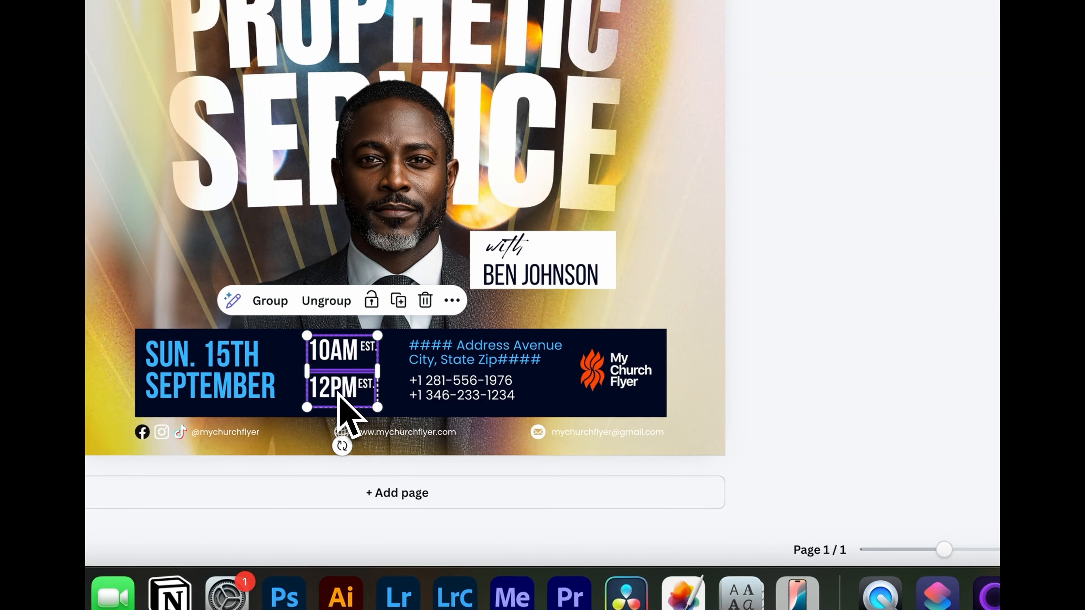